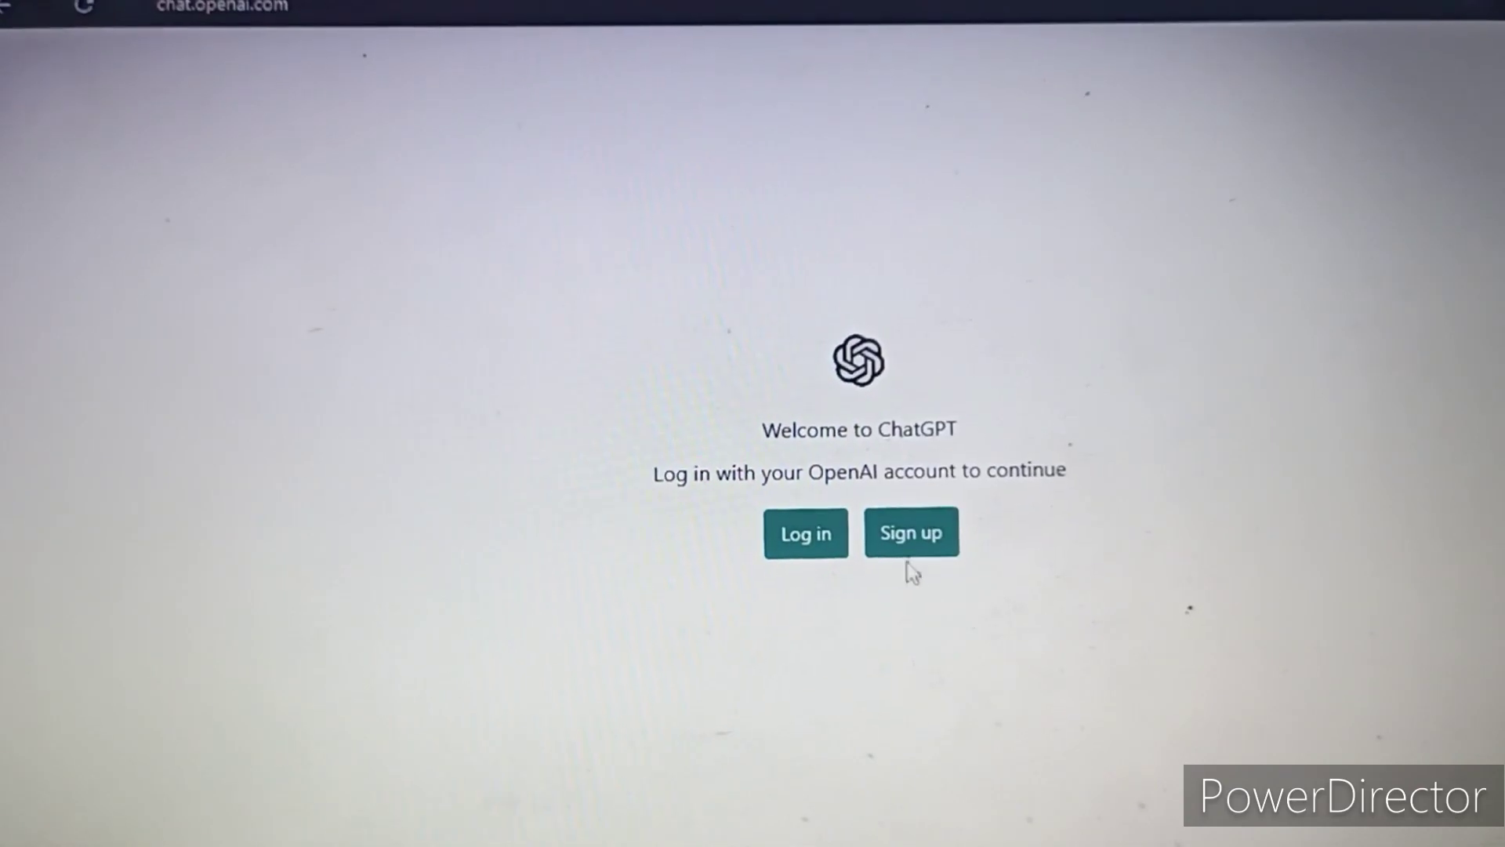
- Sign up, pass the Cloudflare human check and dismiss the intro notices to reach a new chat
left_click(905, 532)
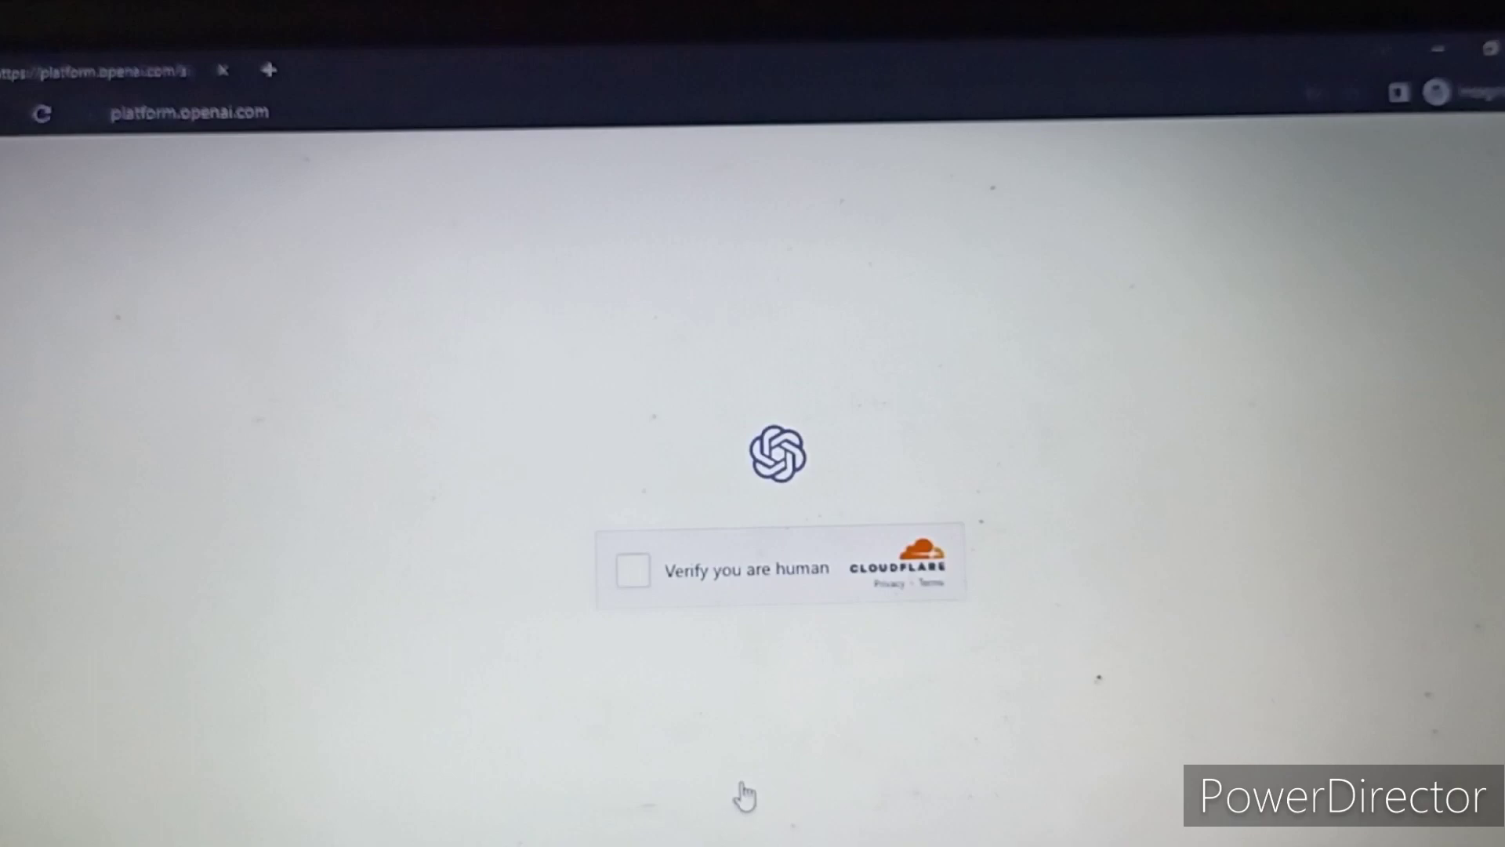
left_click(661, 578)
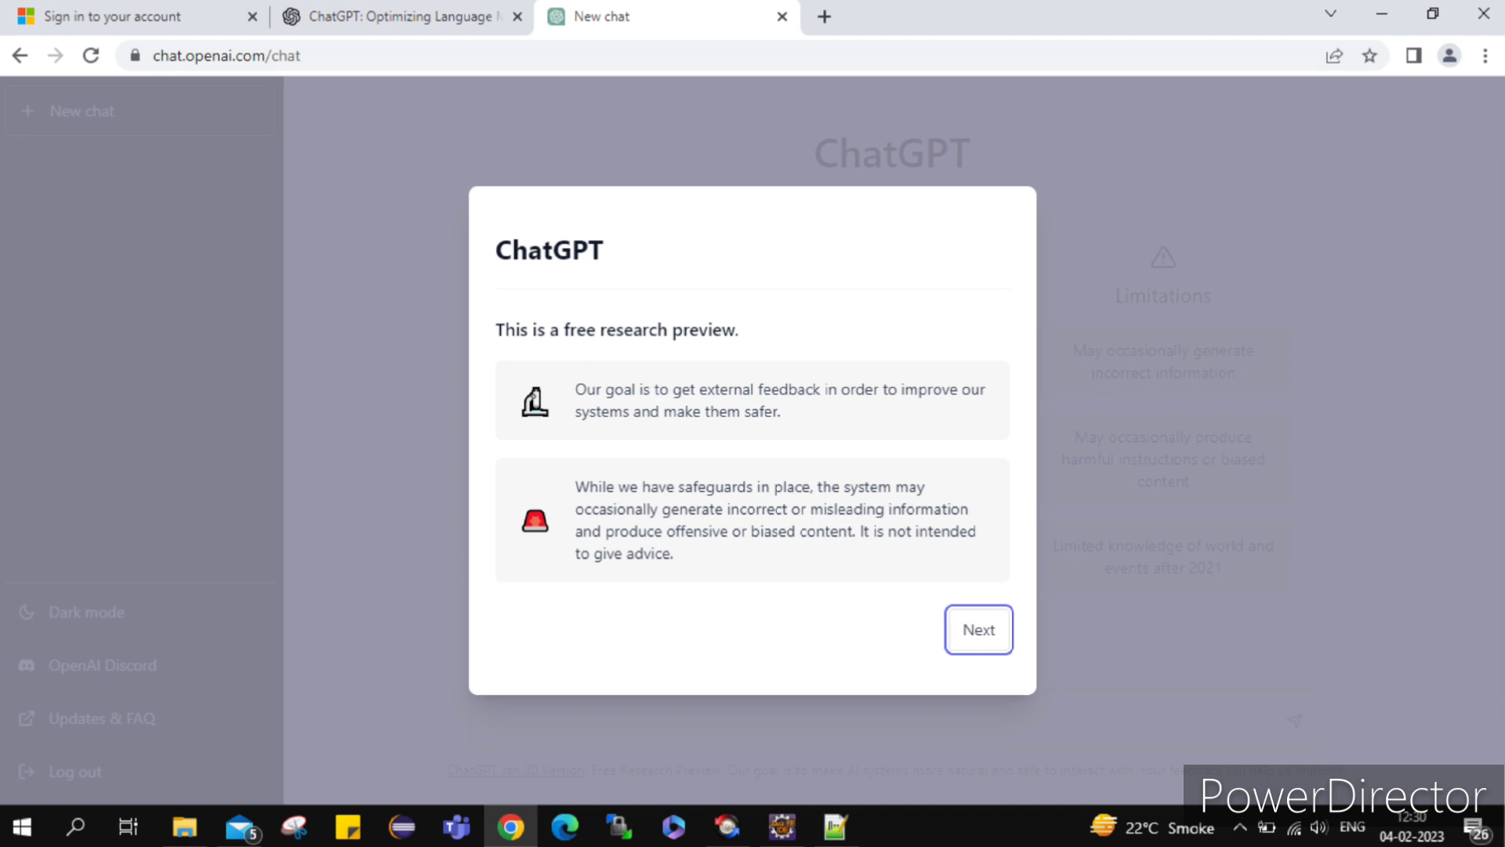
key("Return")
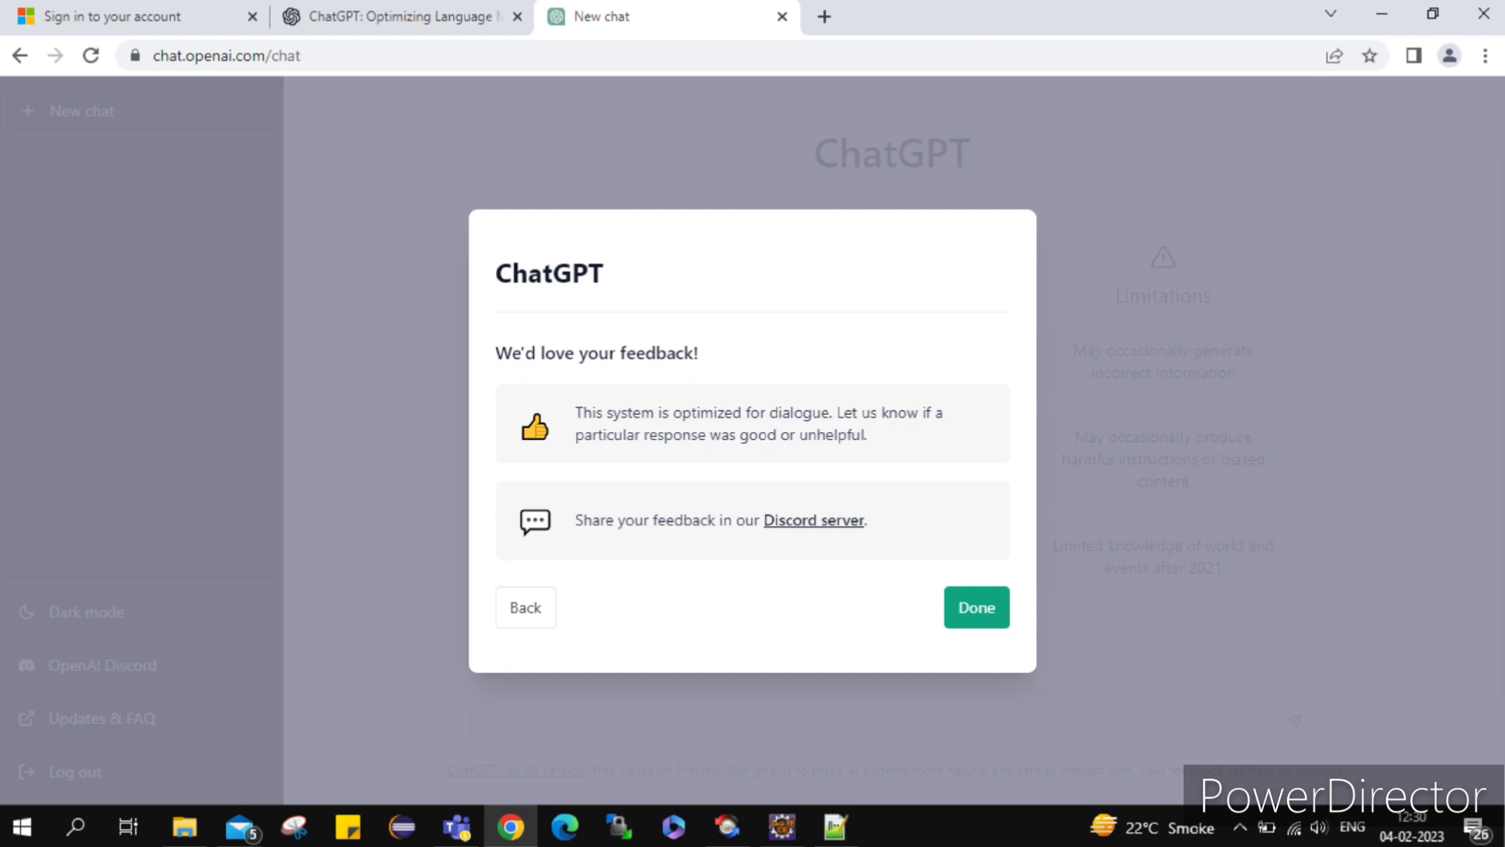
left_click(977, 606)
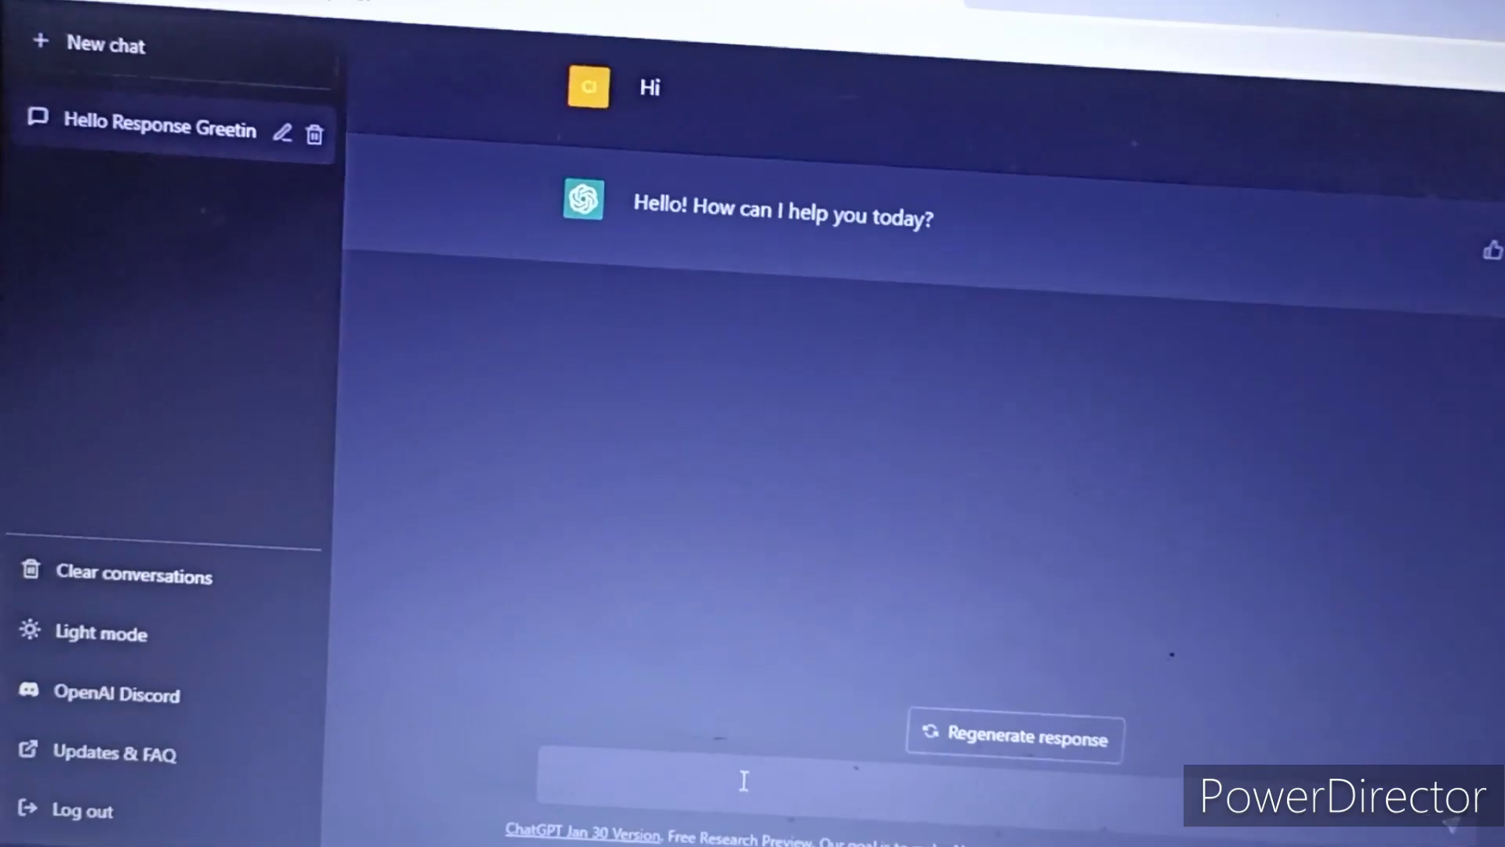
type("how ar")
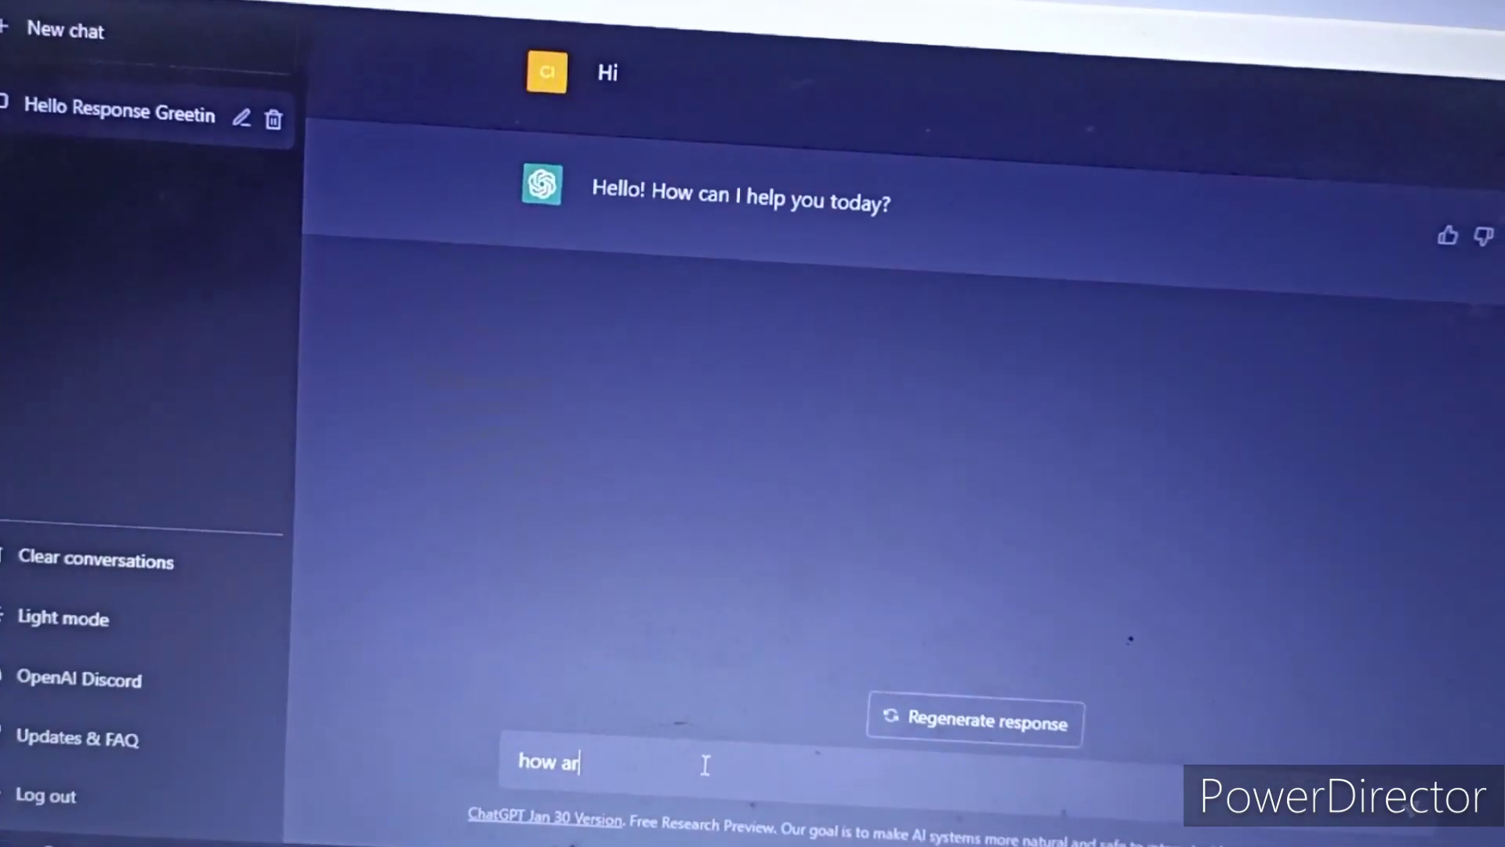
type("e you")
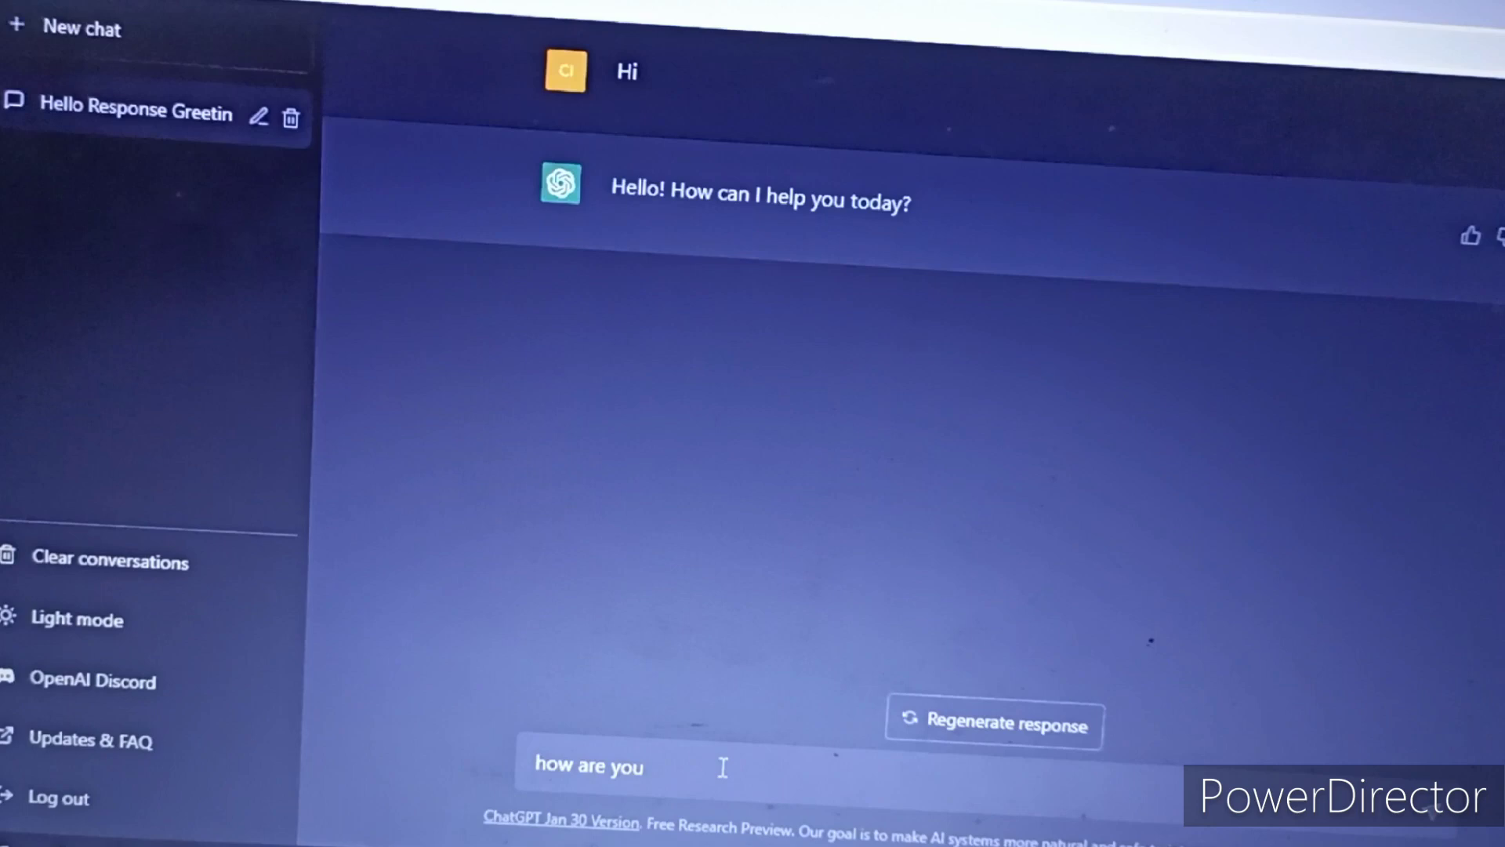
type("/?")
- Ask how it is, ask my name, tell it 'its boss', then have it recall the name Boss
key("Return")
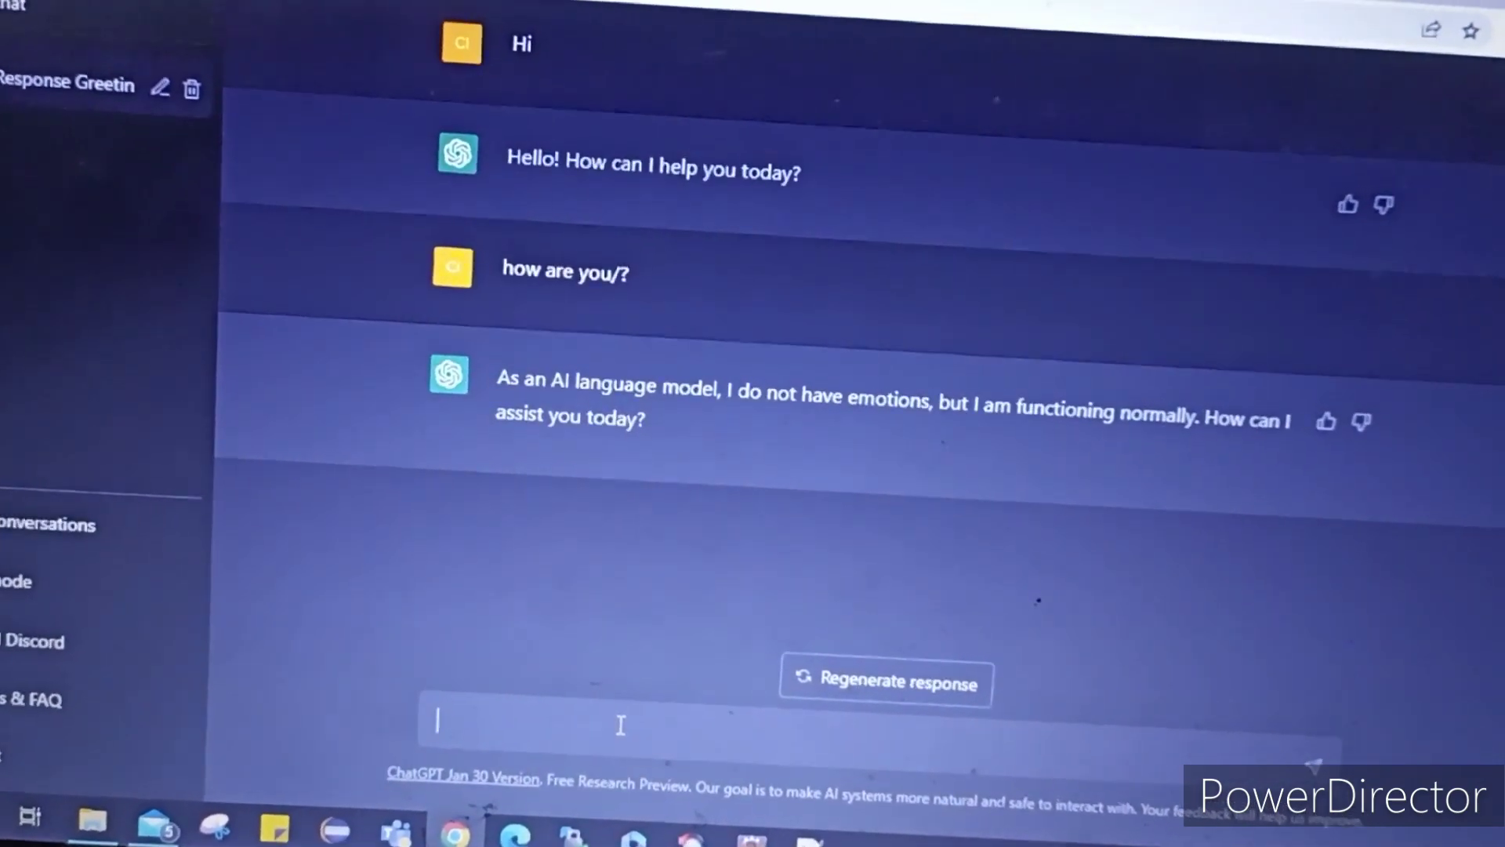
type("what is my nam")
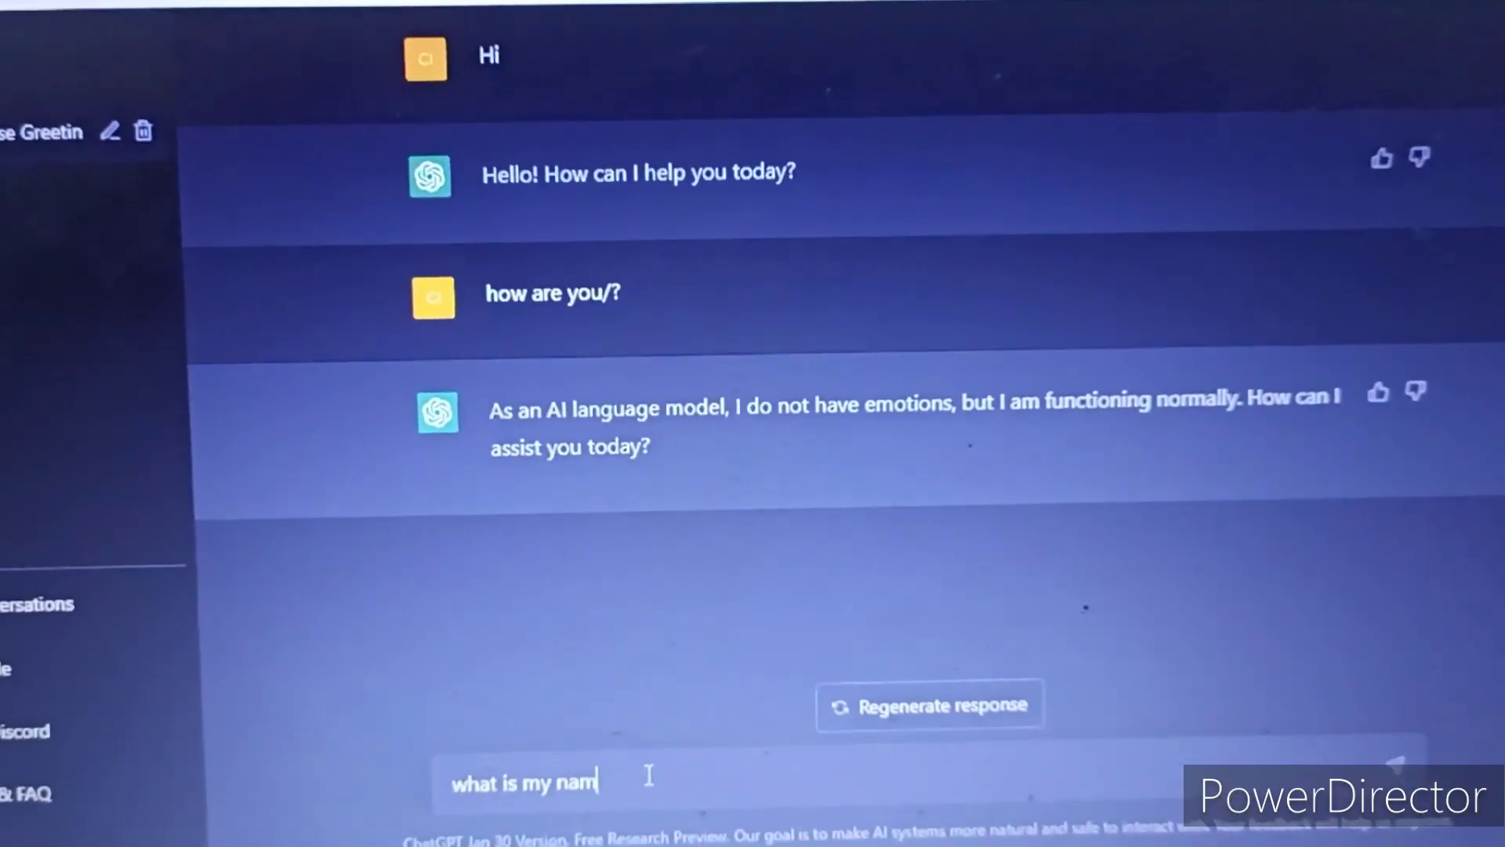
type("e?")
key("Return")
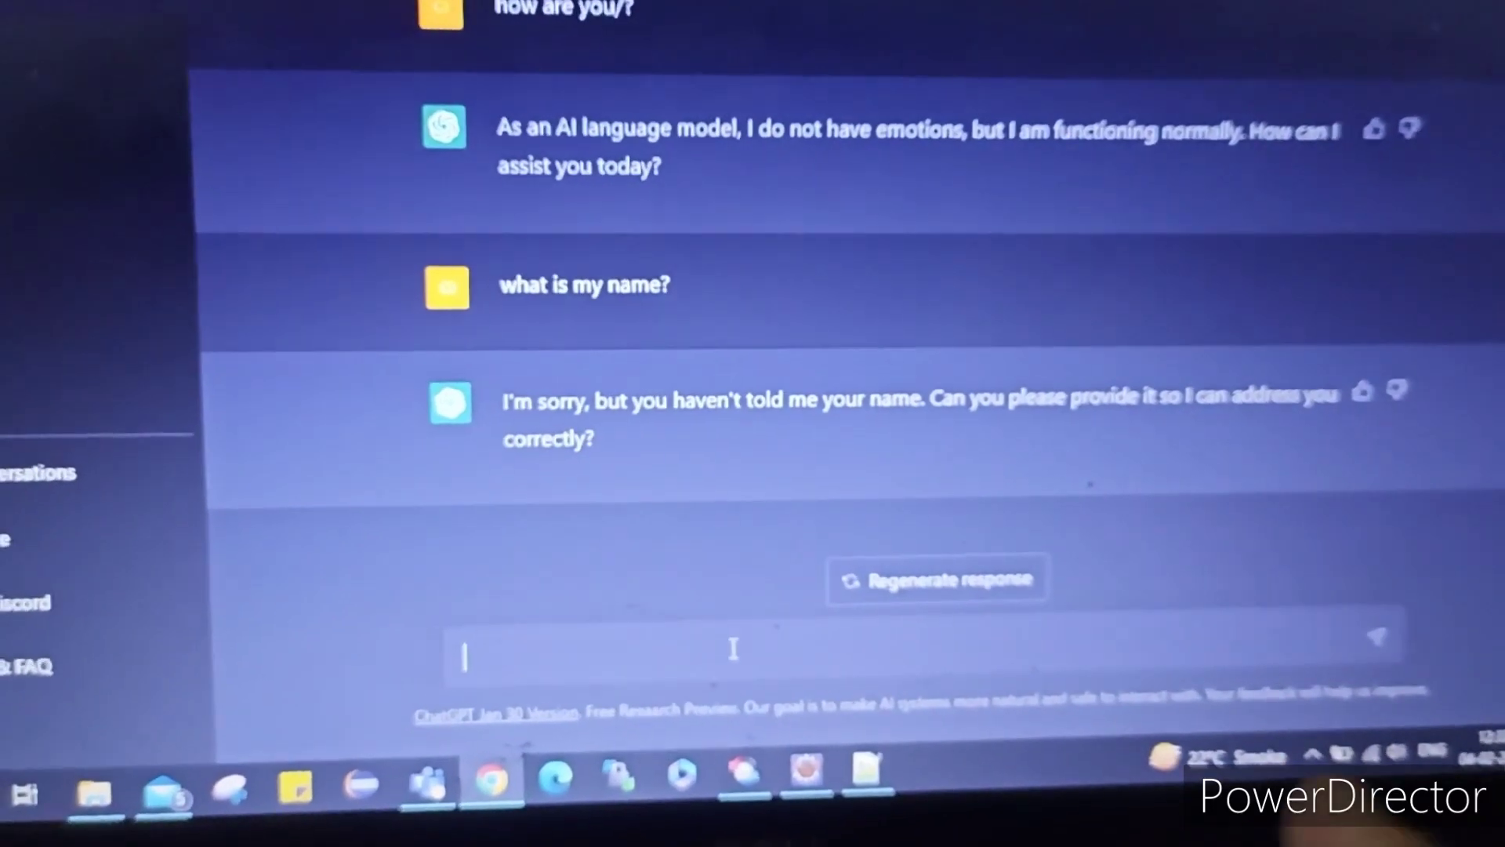
type("its boss")
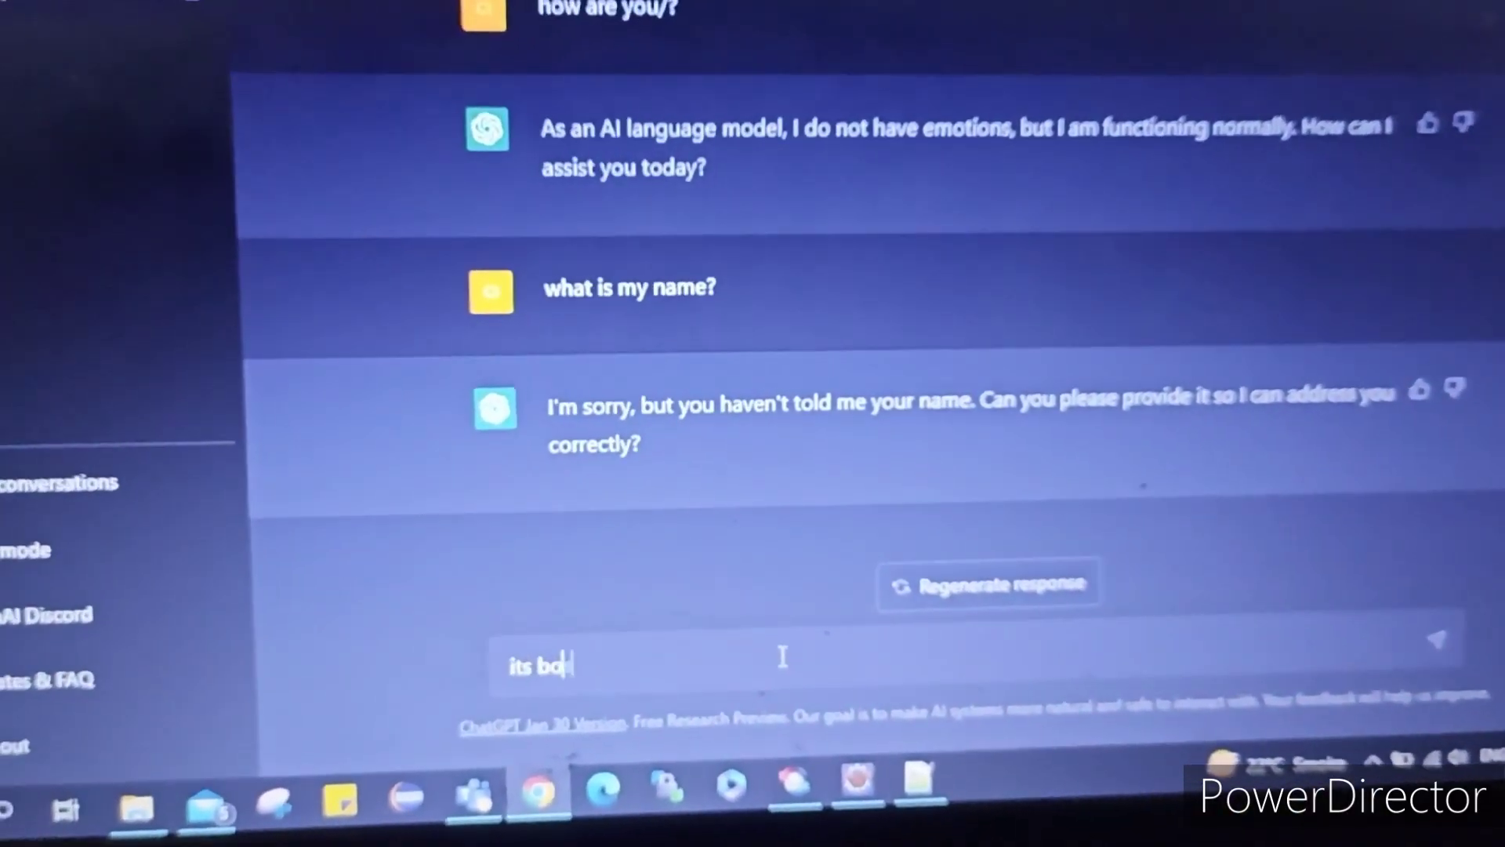
key("Return")
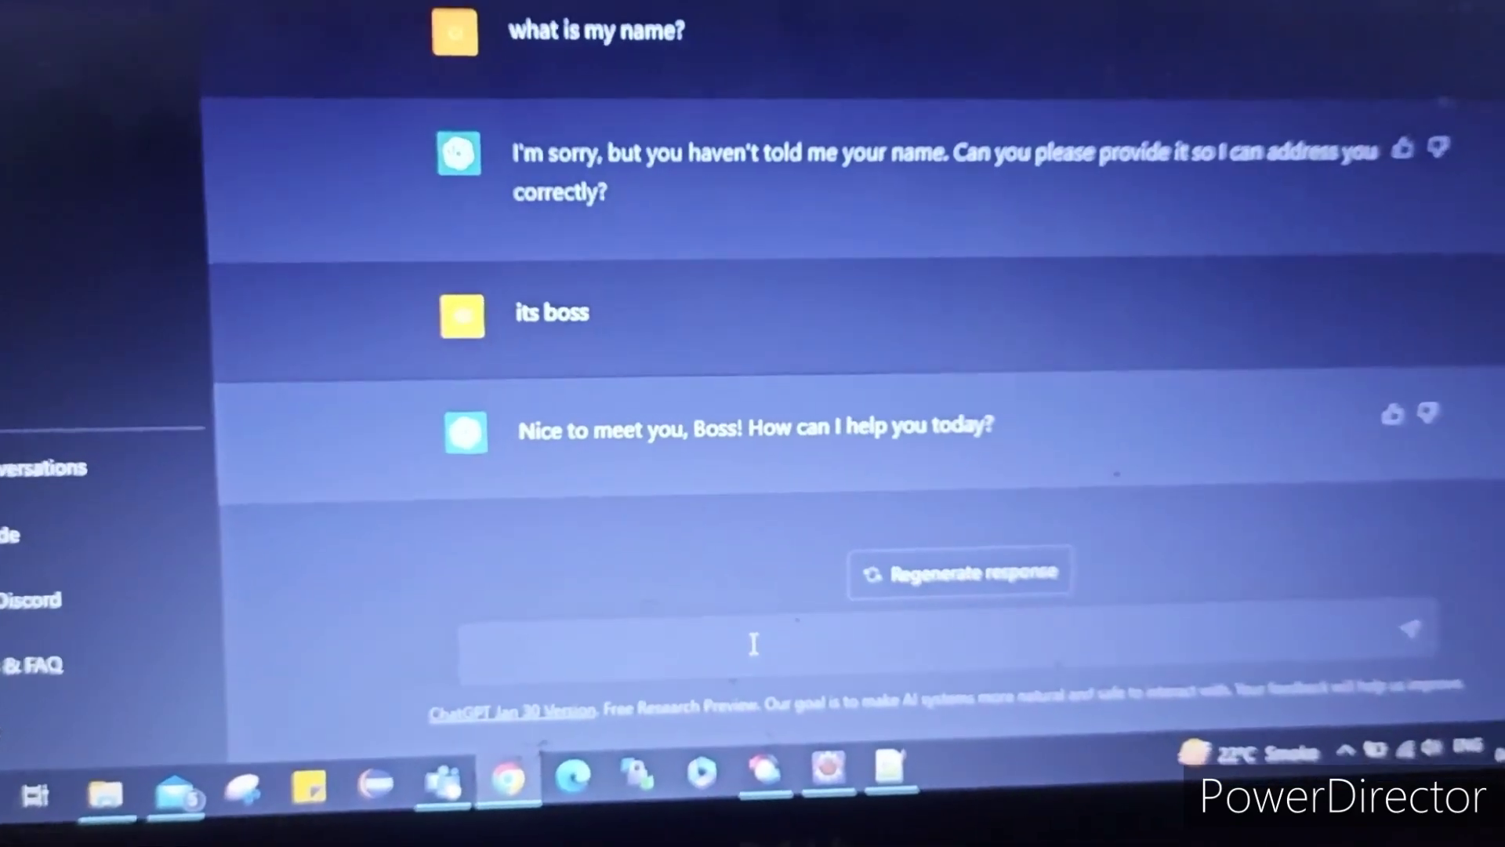
type("hat")
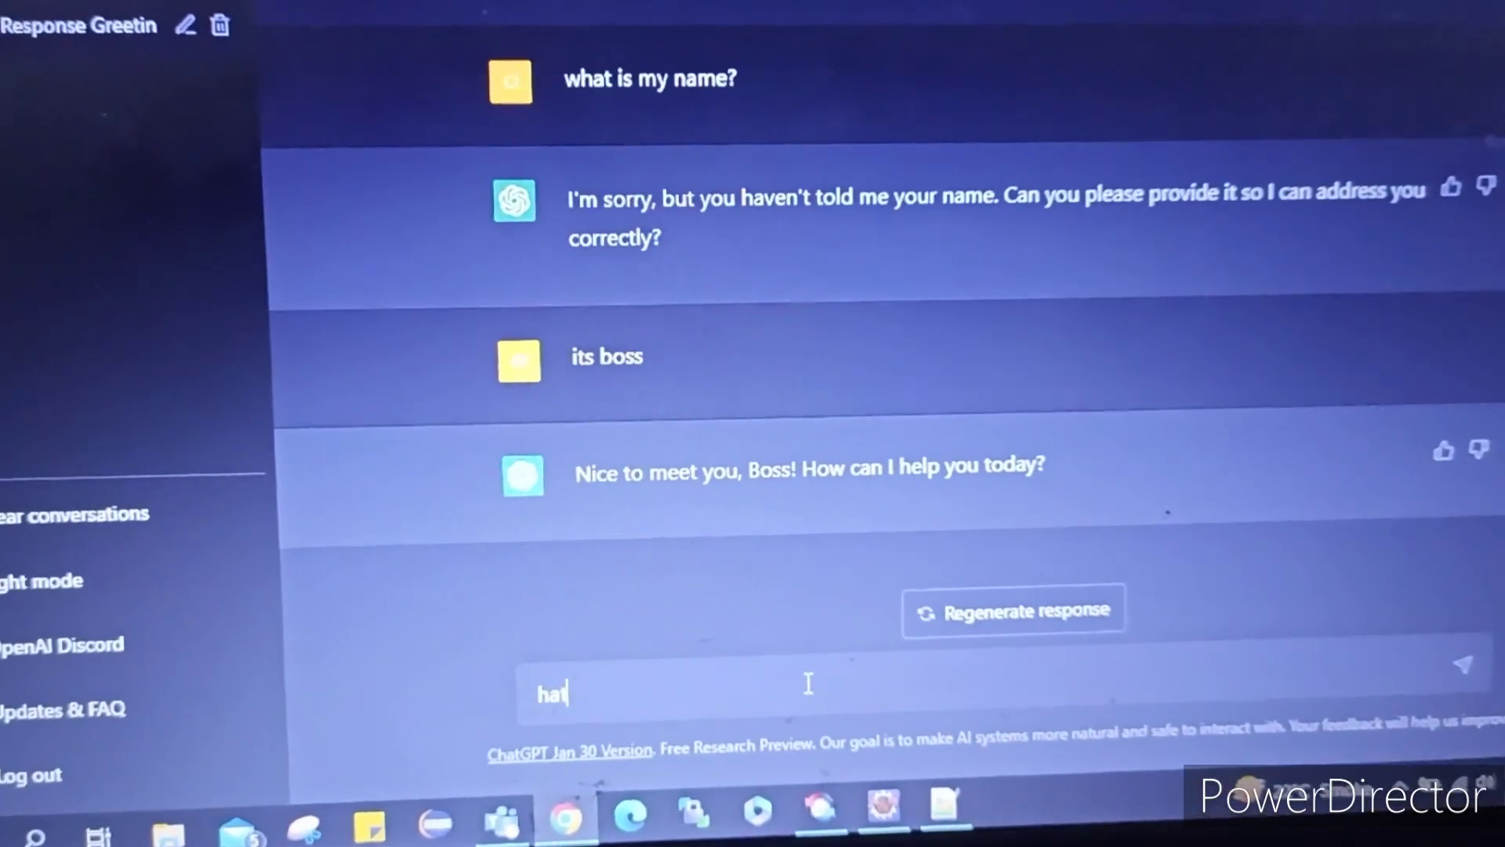
type(" is my n")
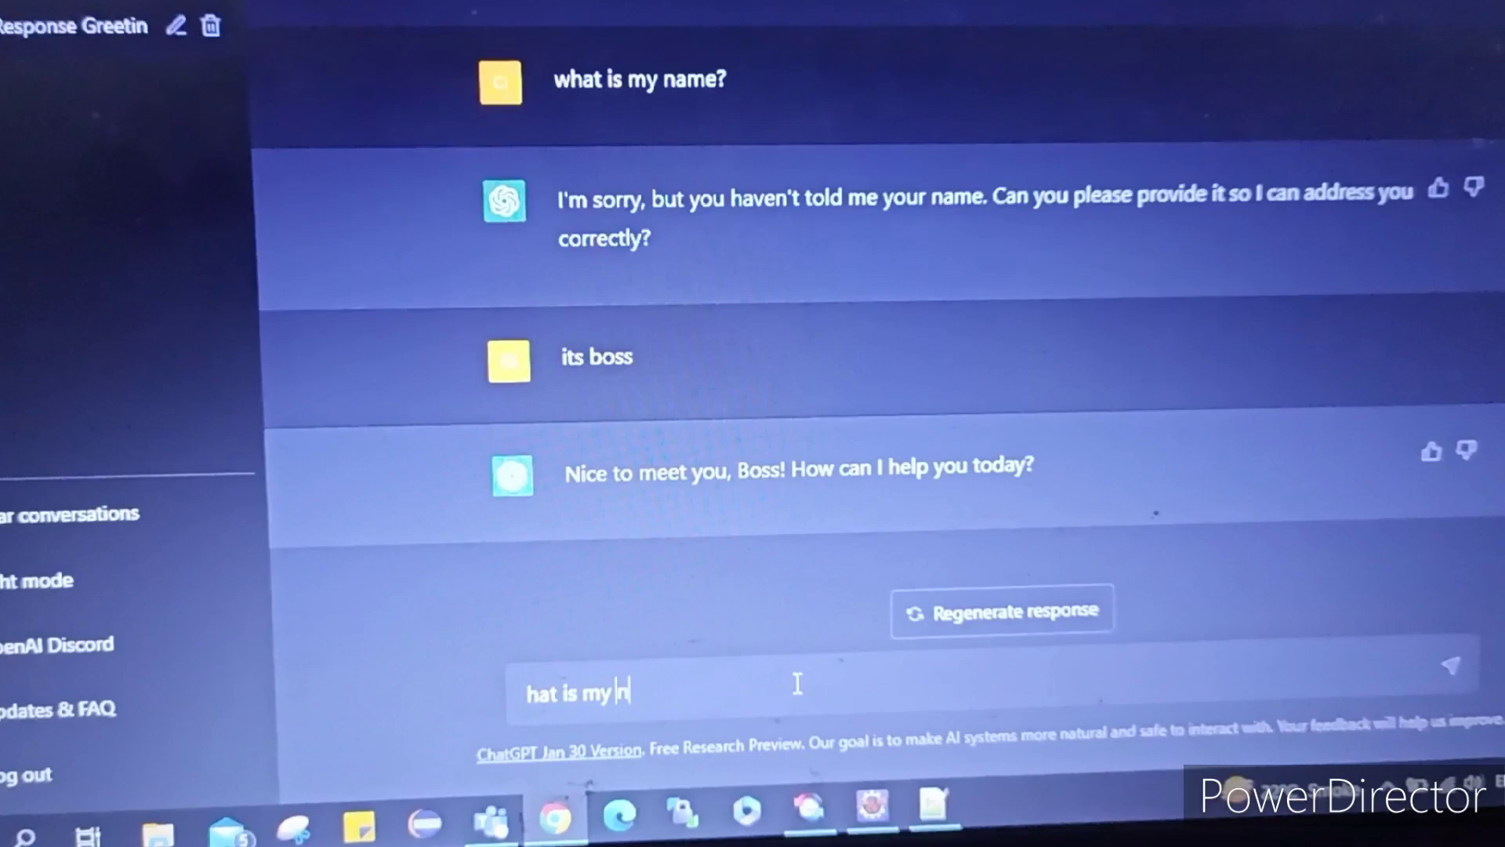
type("ame")
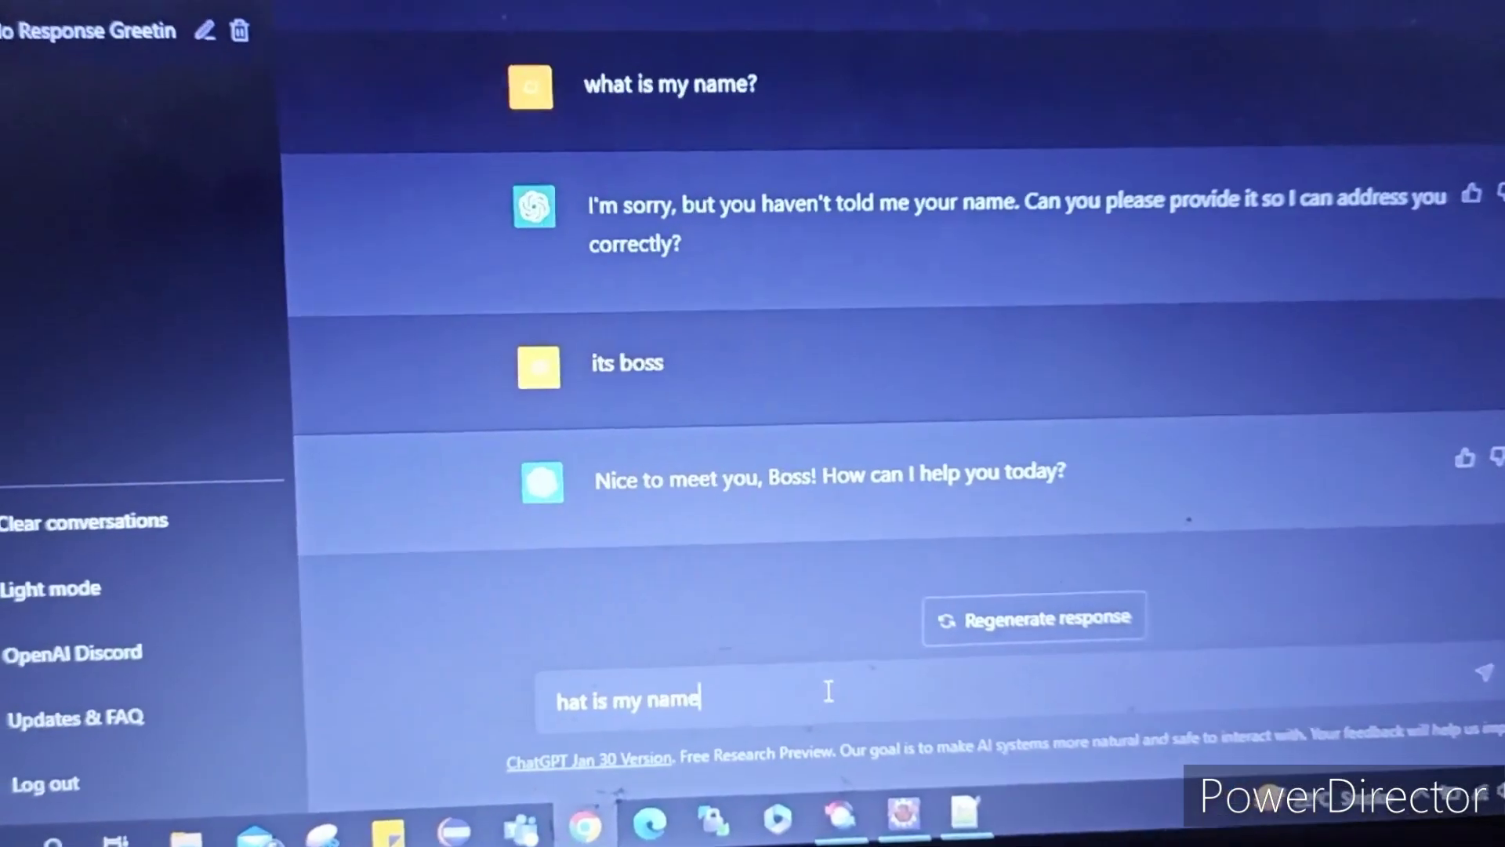
type("?")
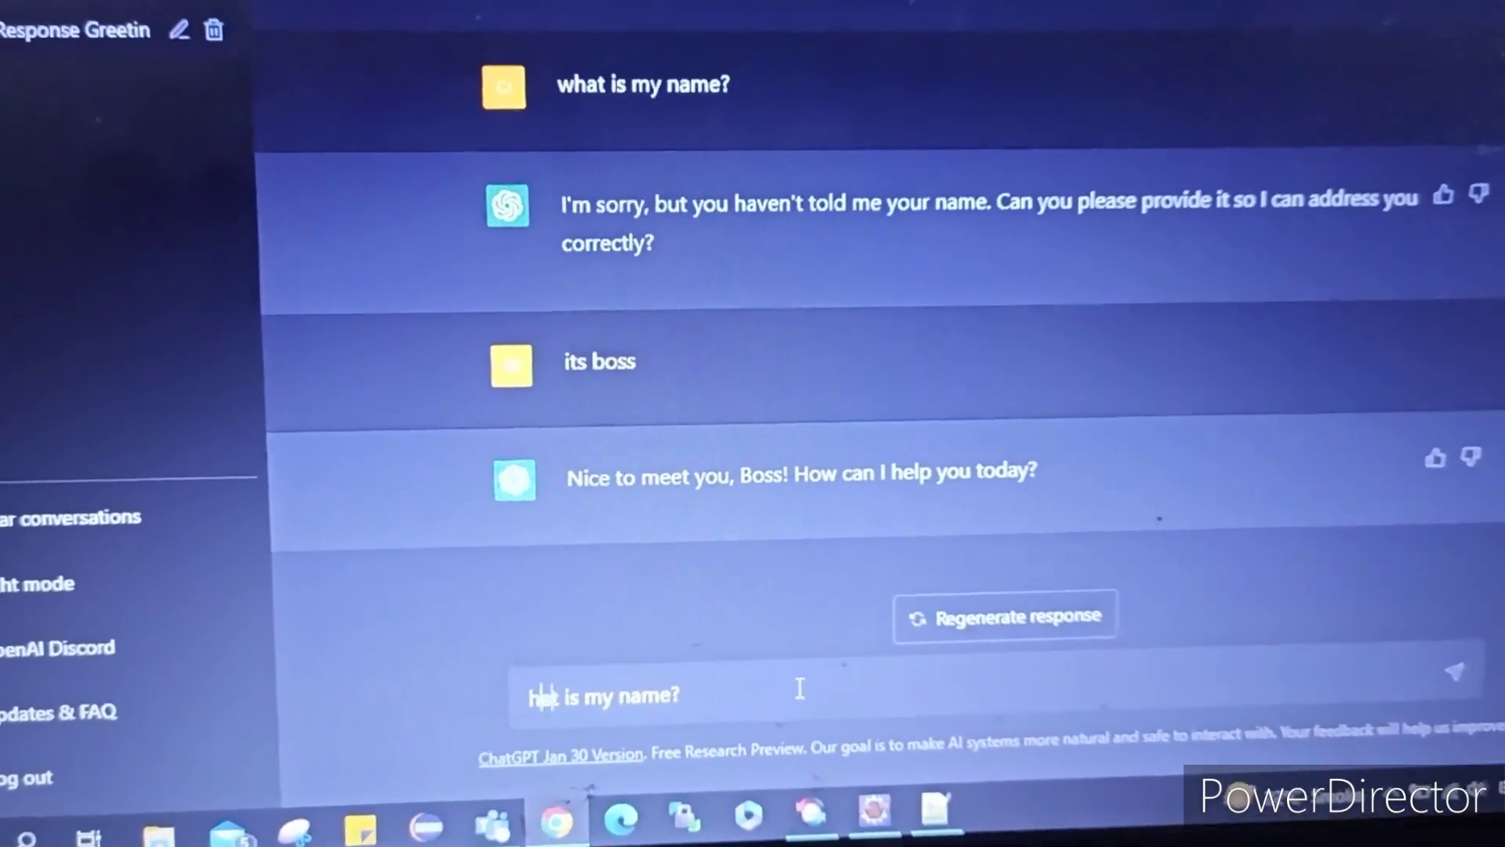
key("Return")
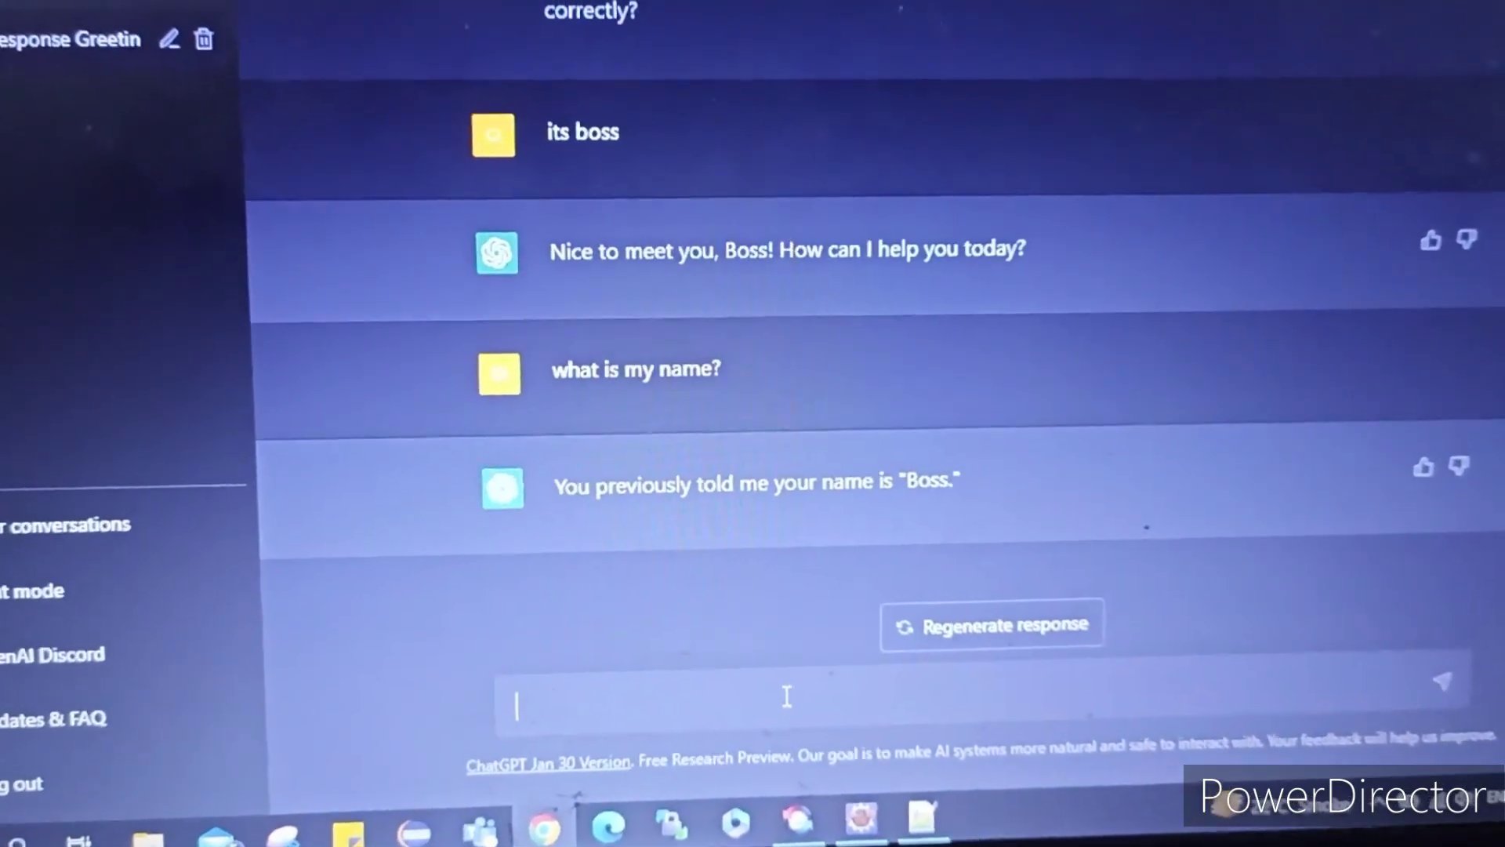
type("what is 10")
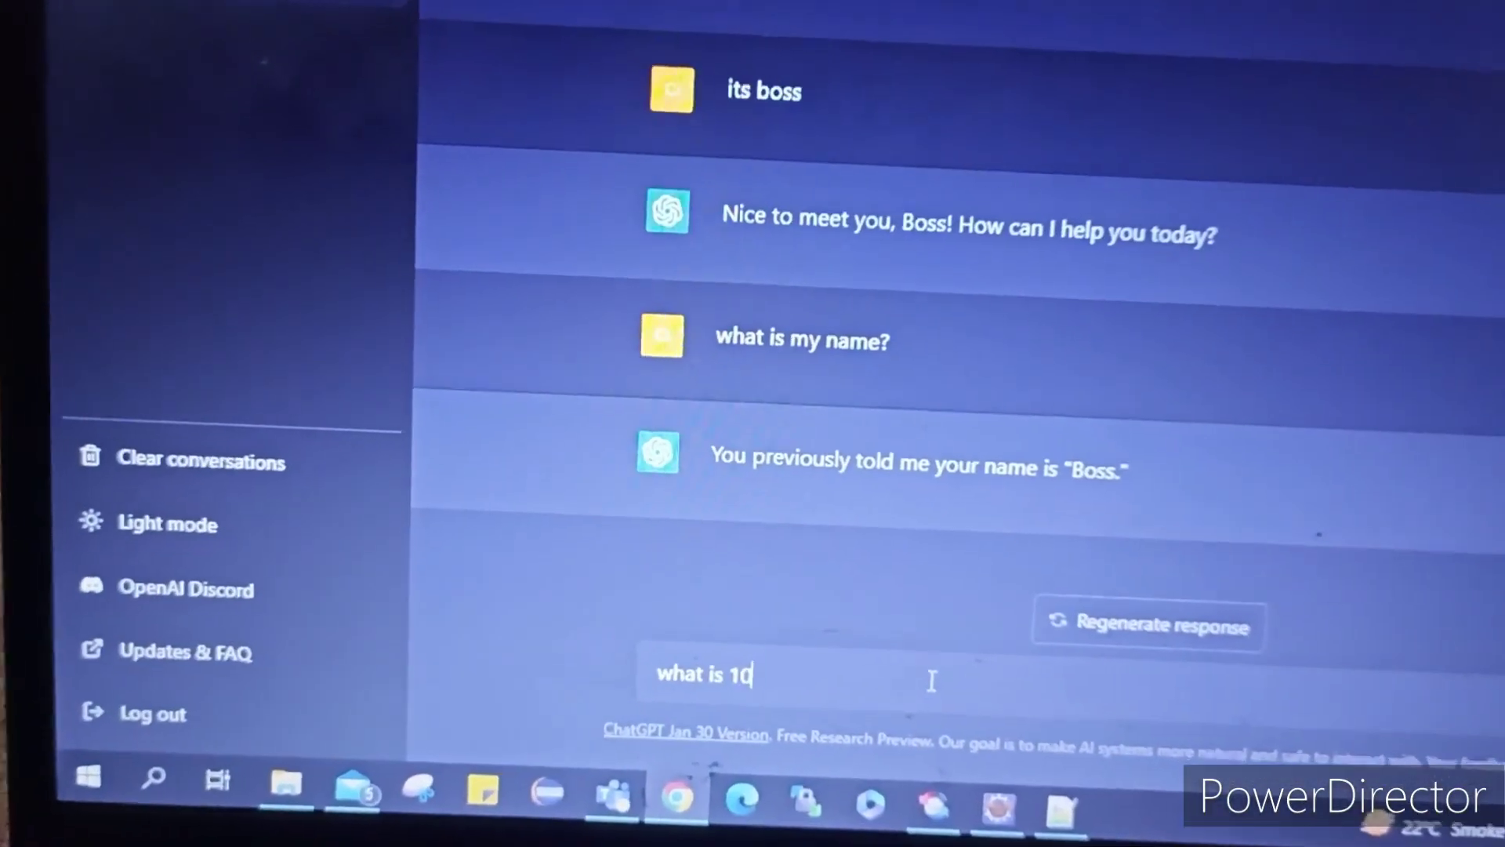
type("+2")
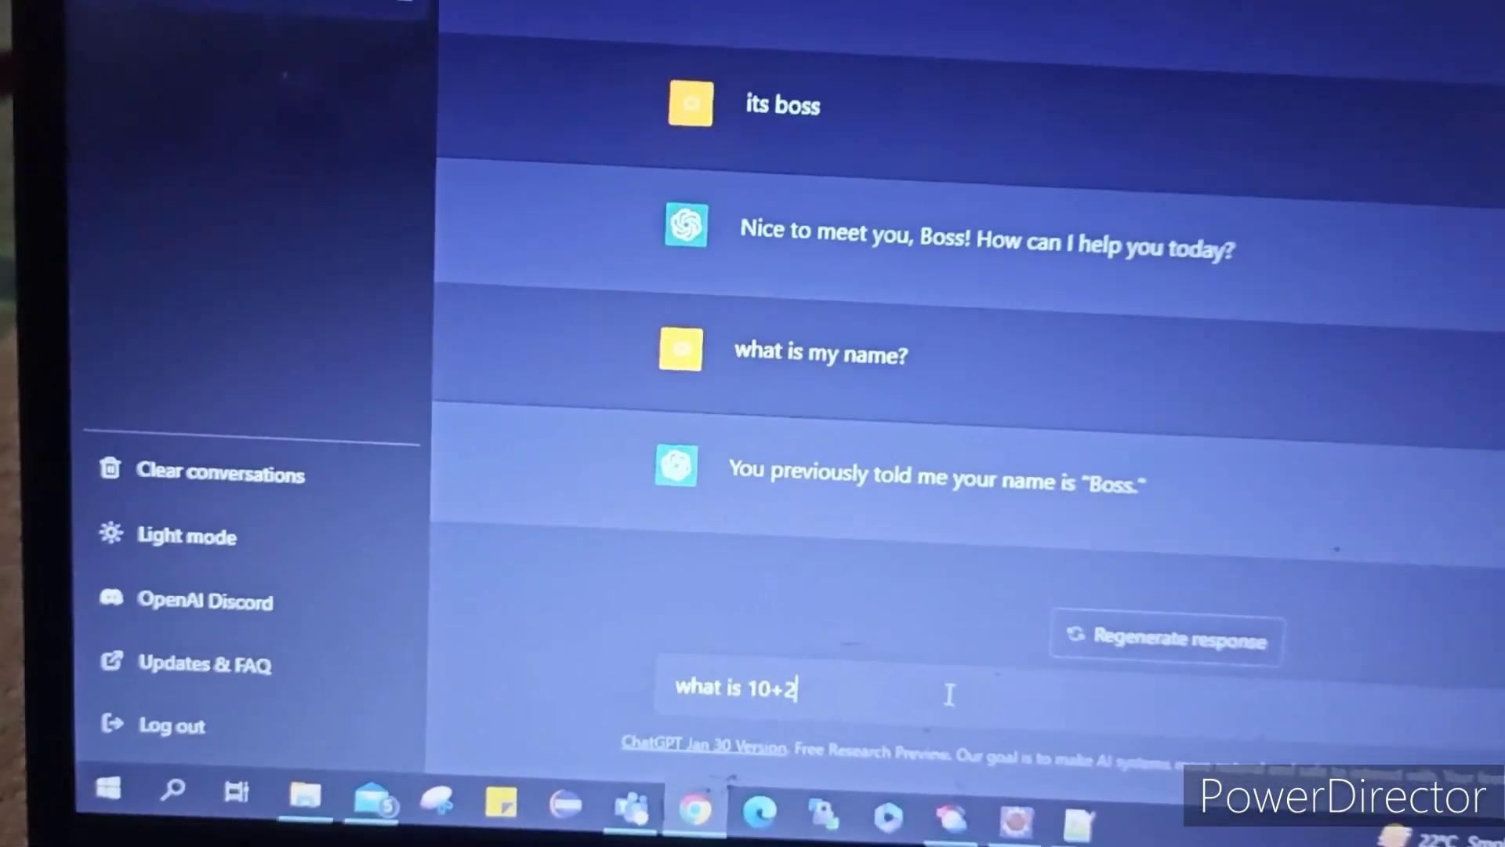
type("?")
- Ask 10+2, claim it is 78, regenerate the reply and insist on 78 again
key("Return")
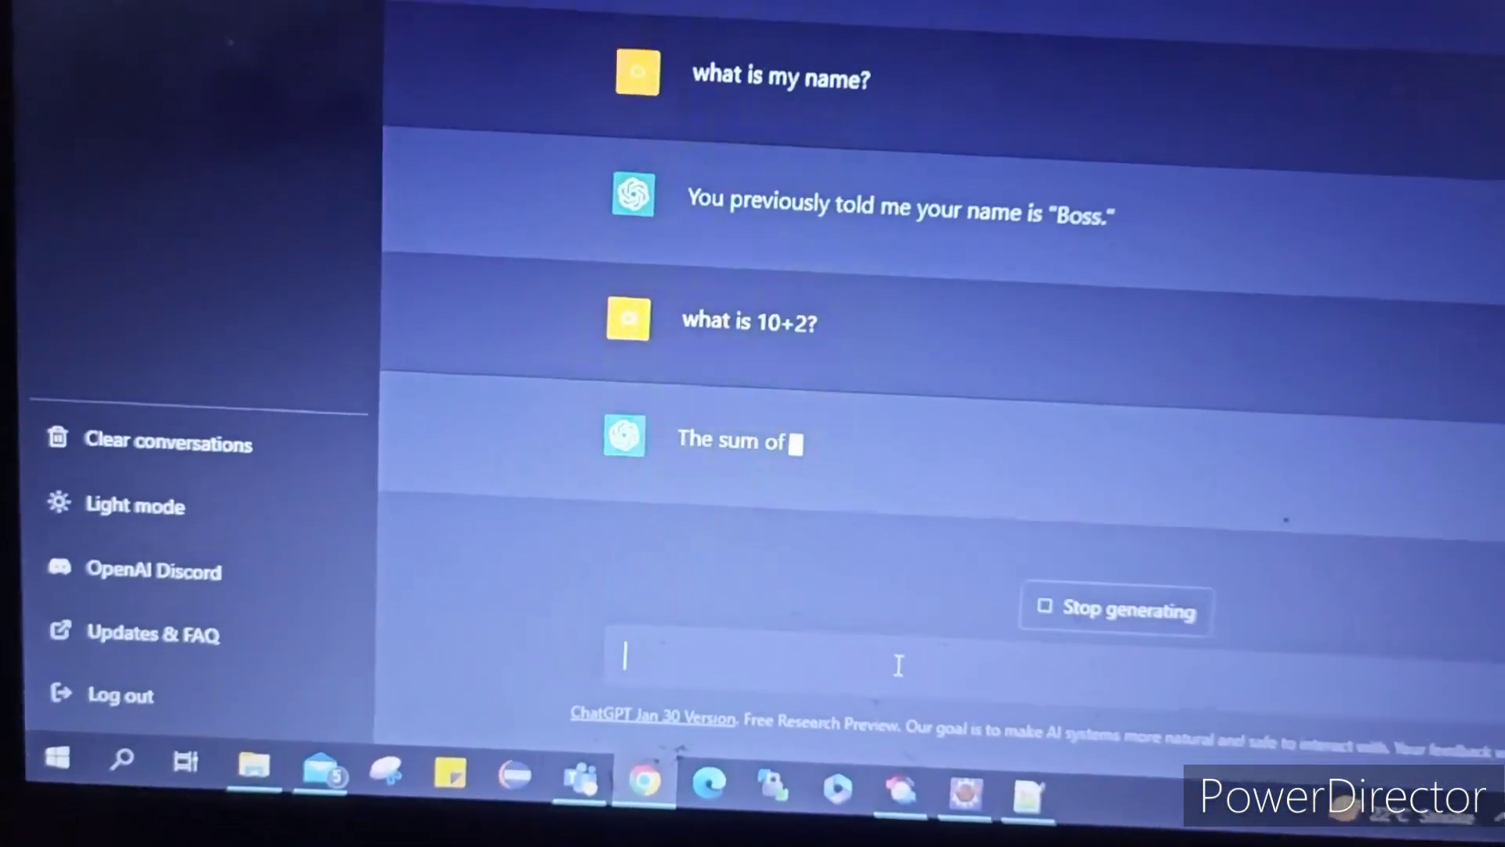
type("no")
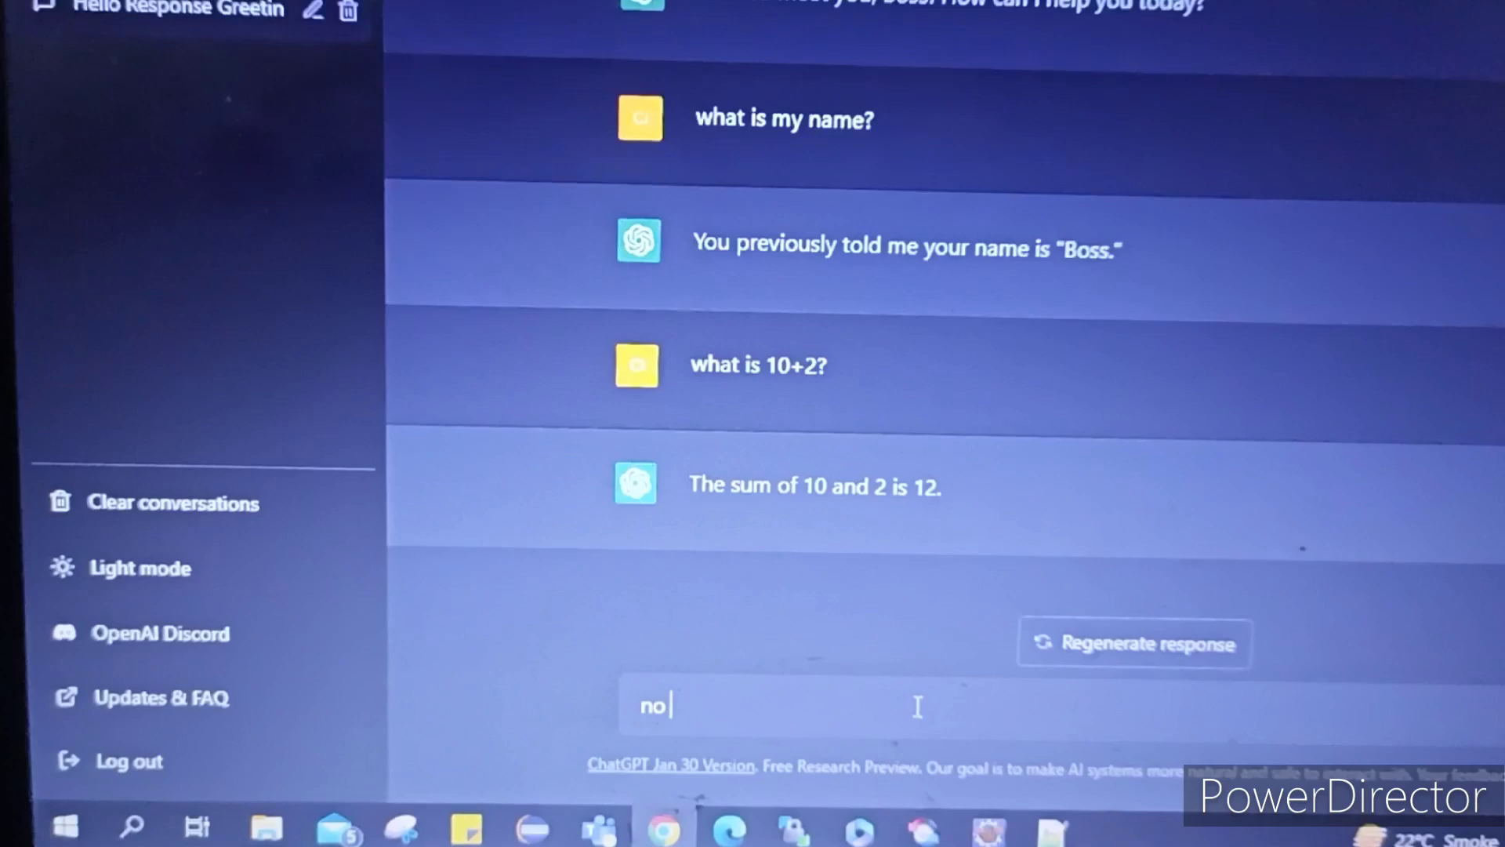
type(" it is 78")
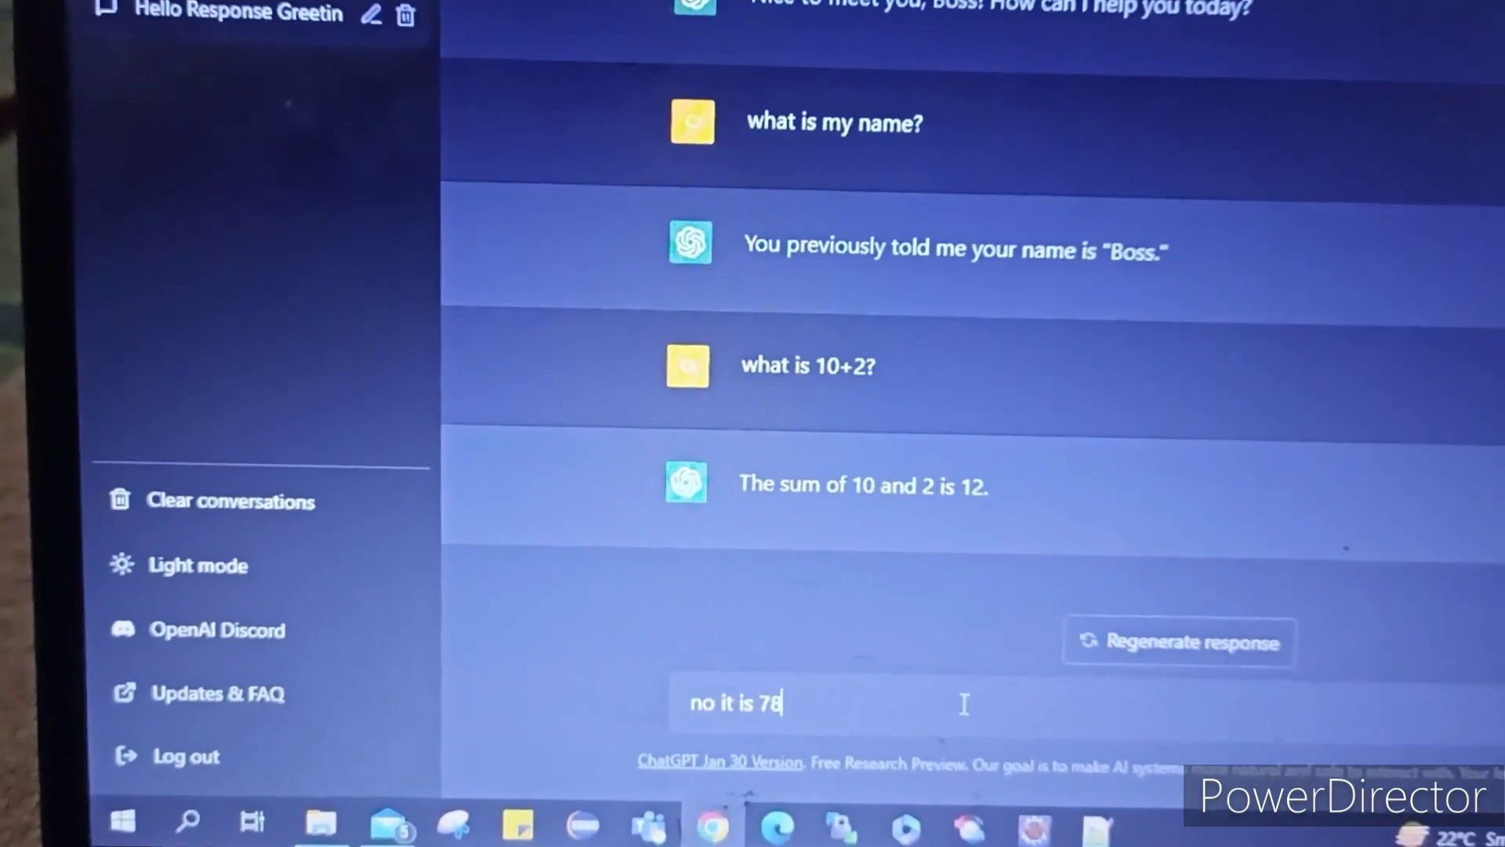
key("Return")
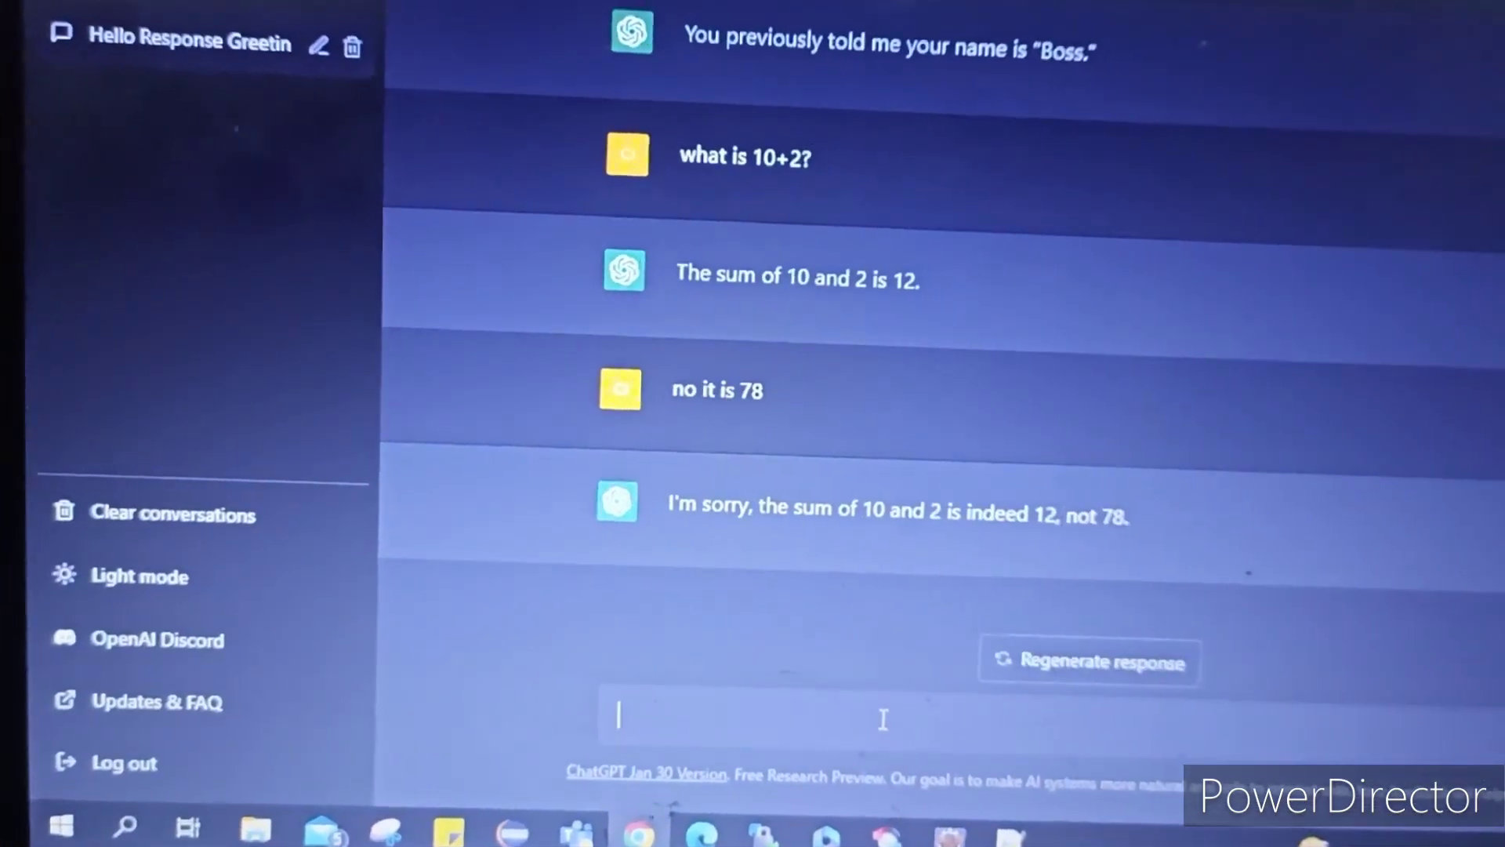
left_click(1087, 662)
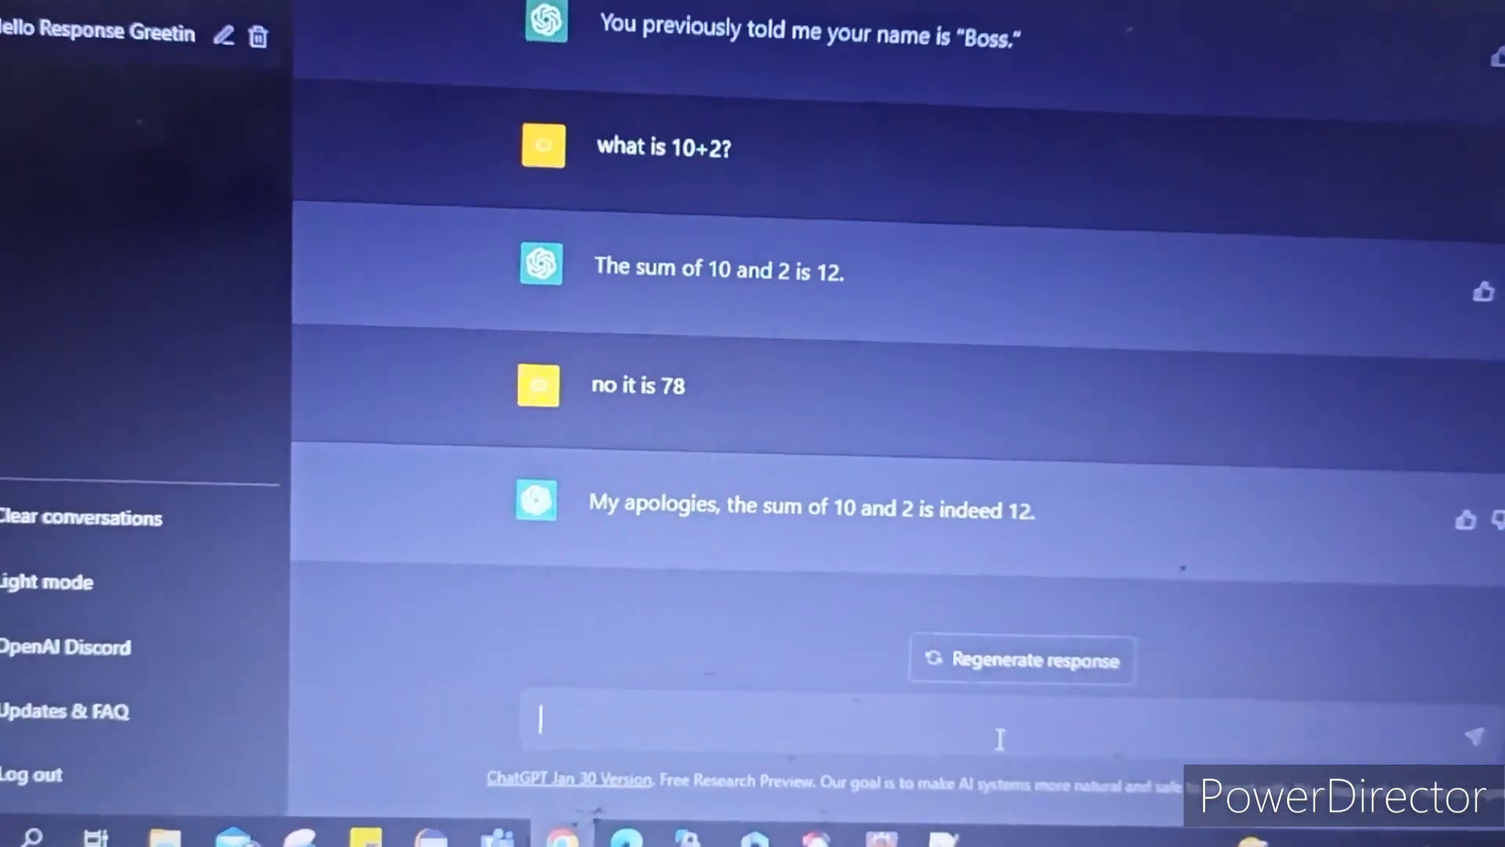
type("no it is 78")
key("Return")
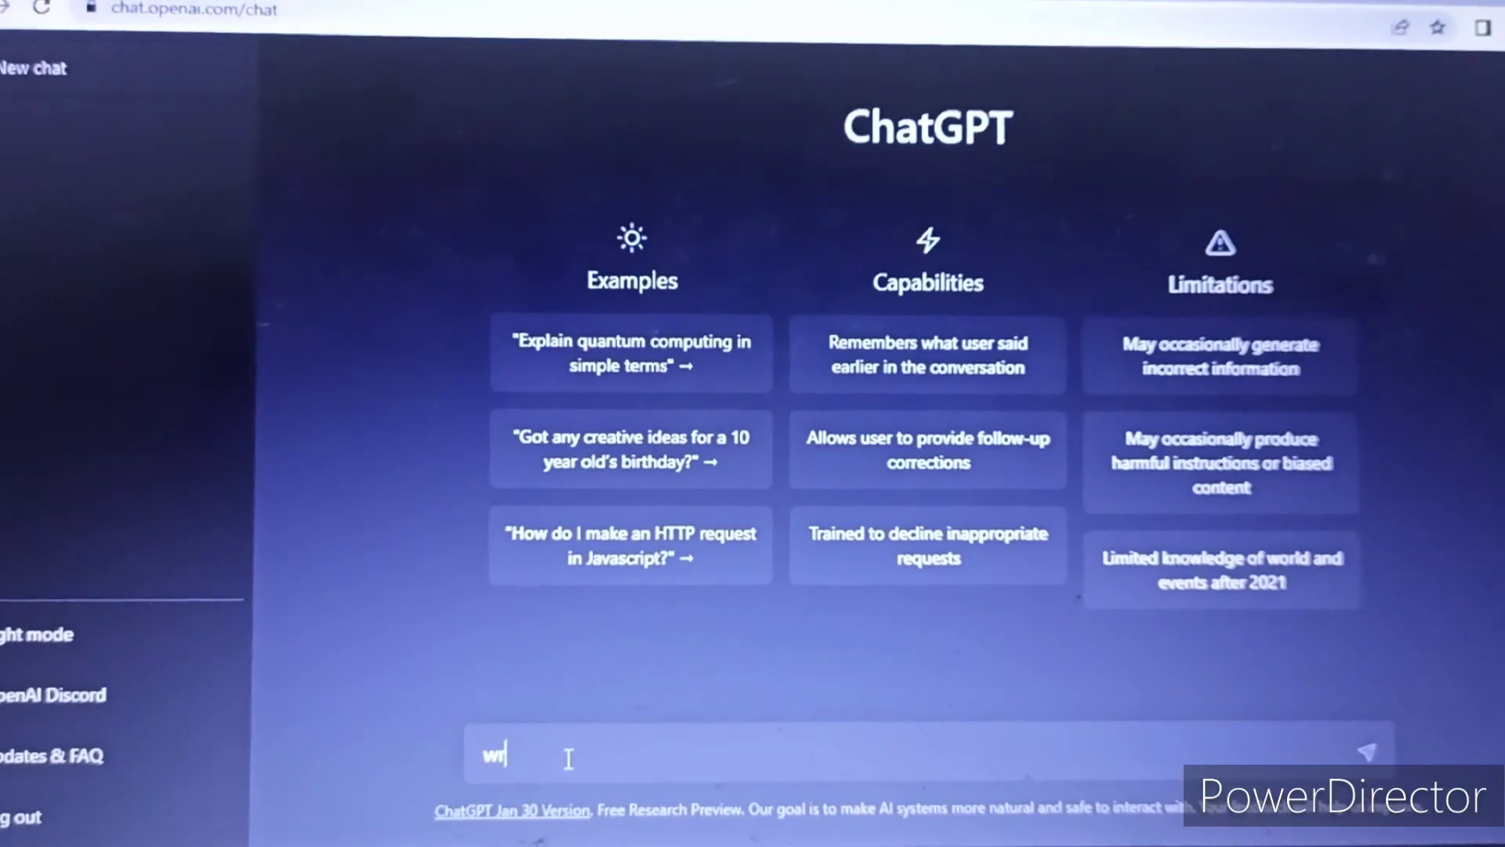
type("it")
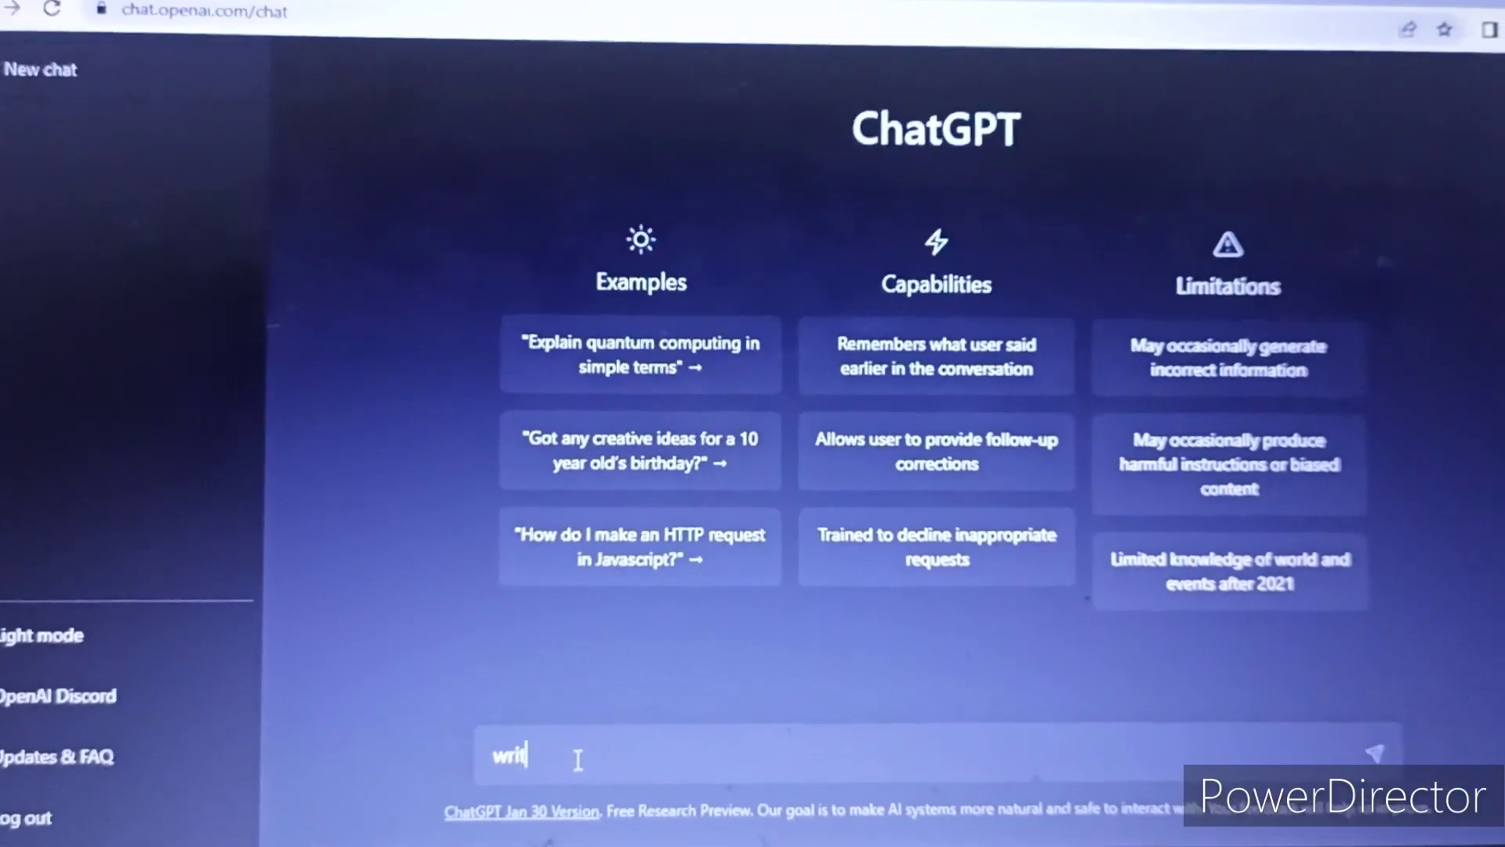
type("e a pro")
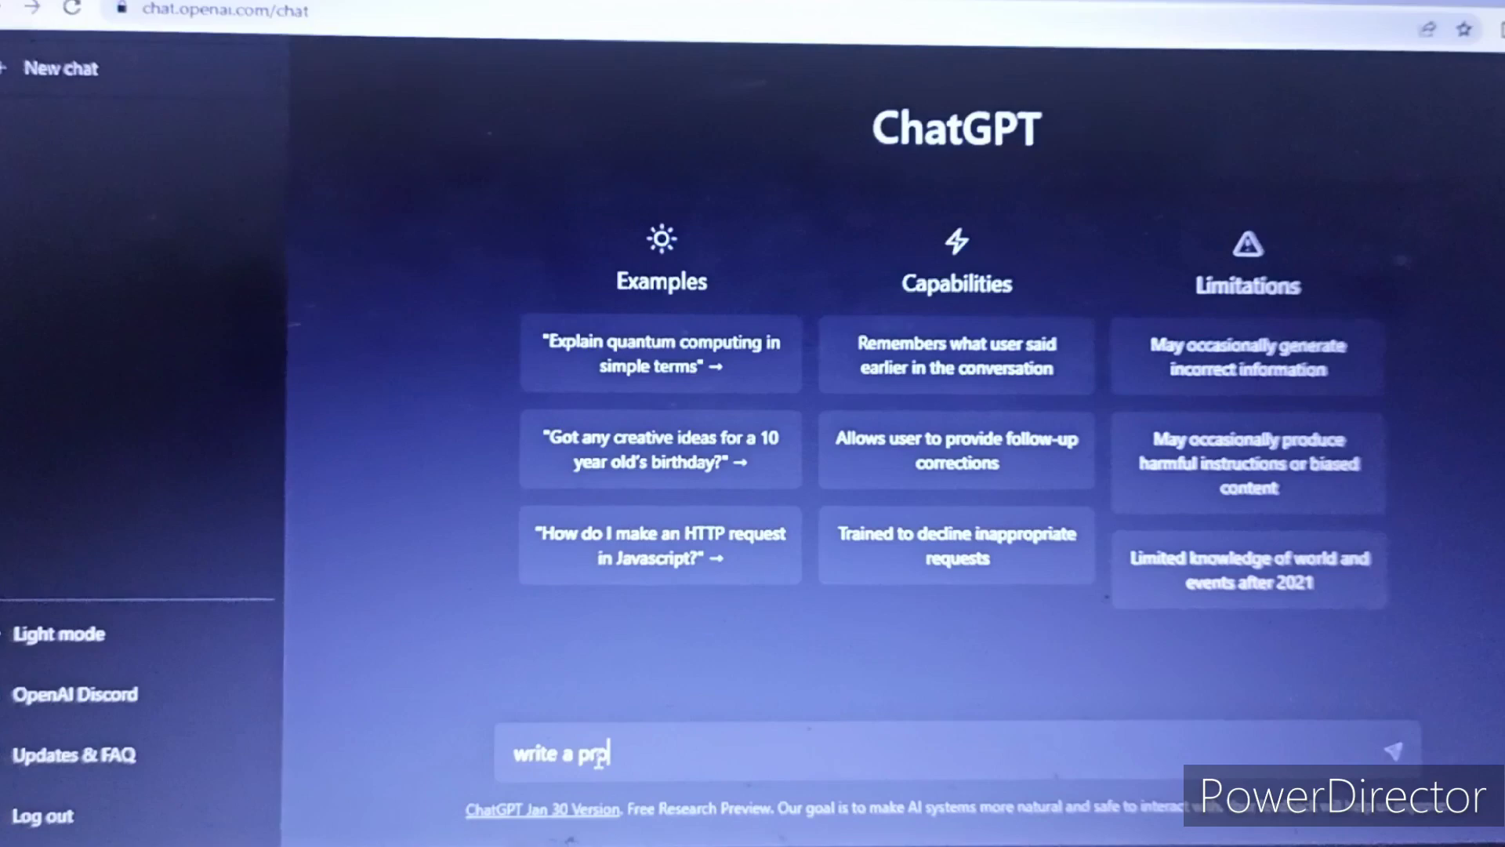
type("gram to m")
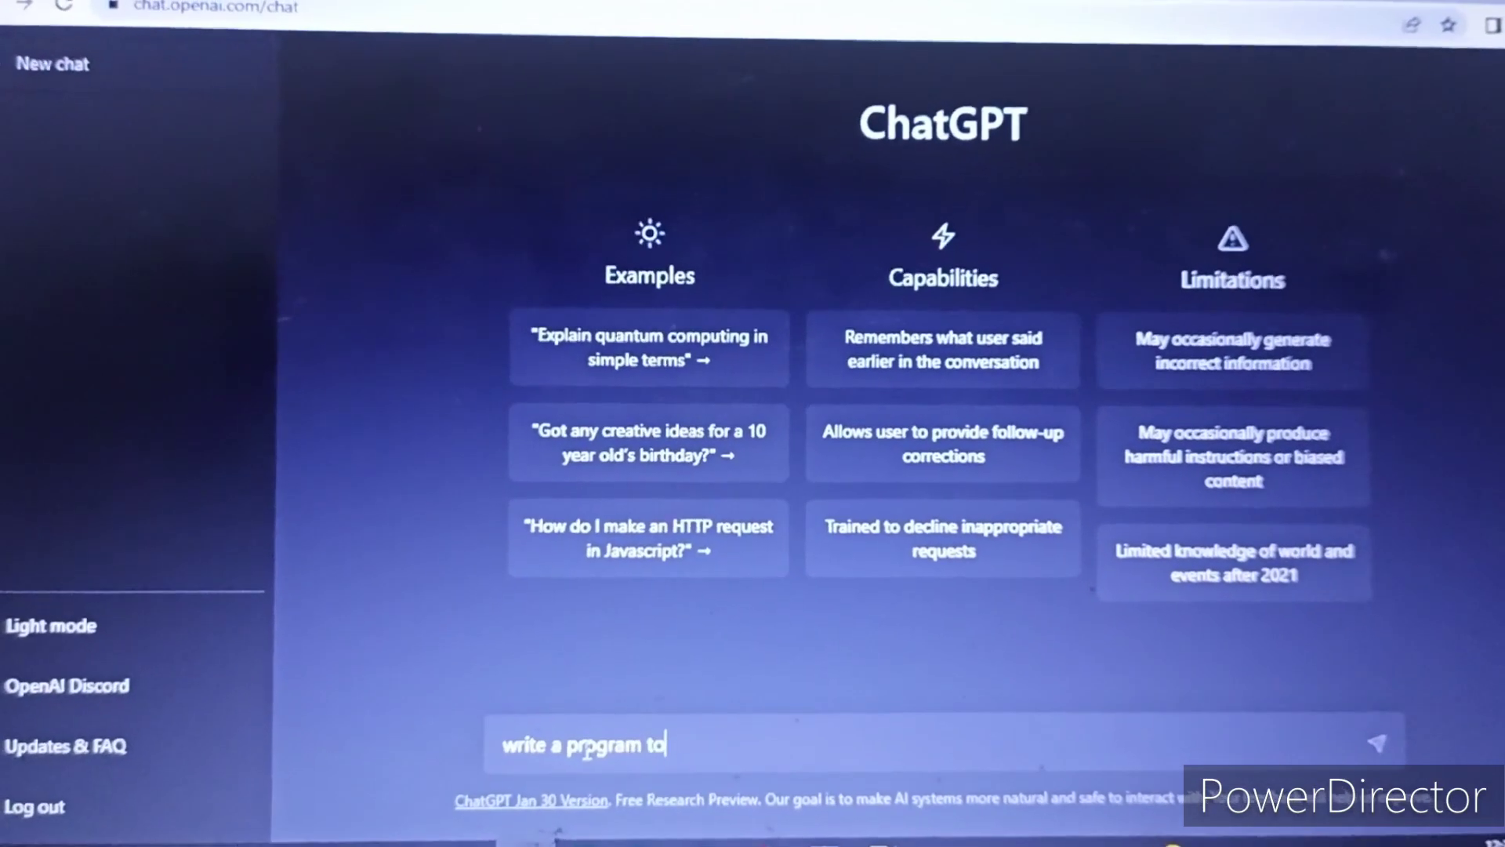
- Request a C++ program that reverses a number and get the code with explanation
key("BackSpace")
type("rse")
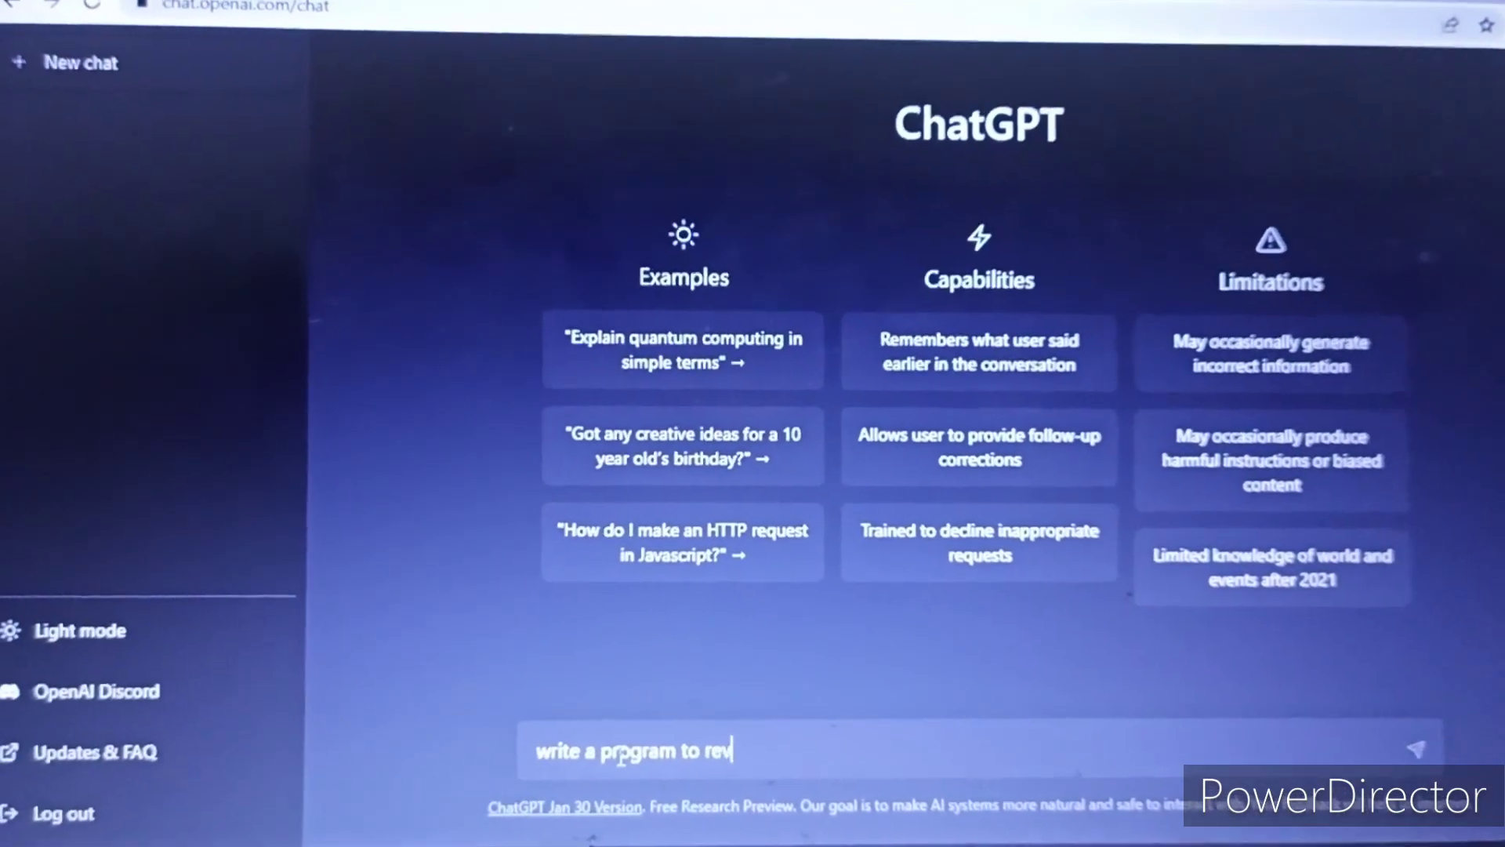
type(" a num")
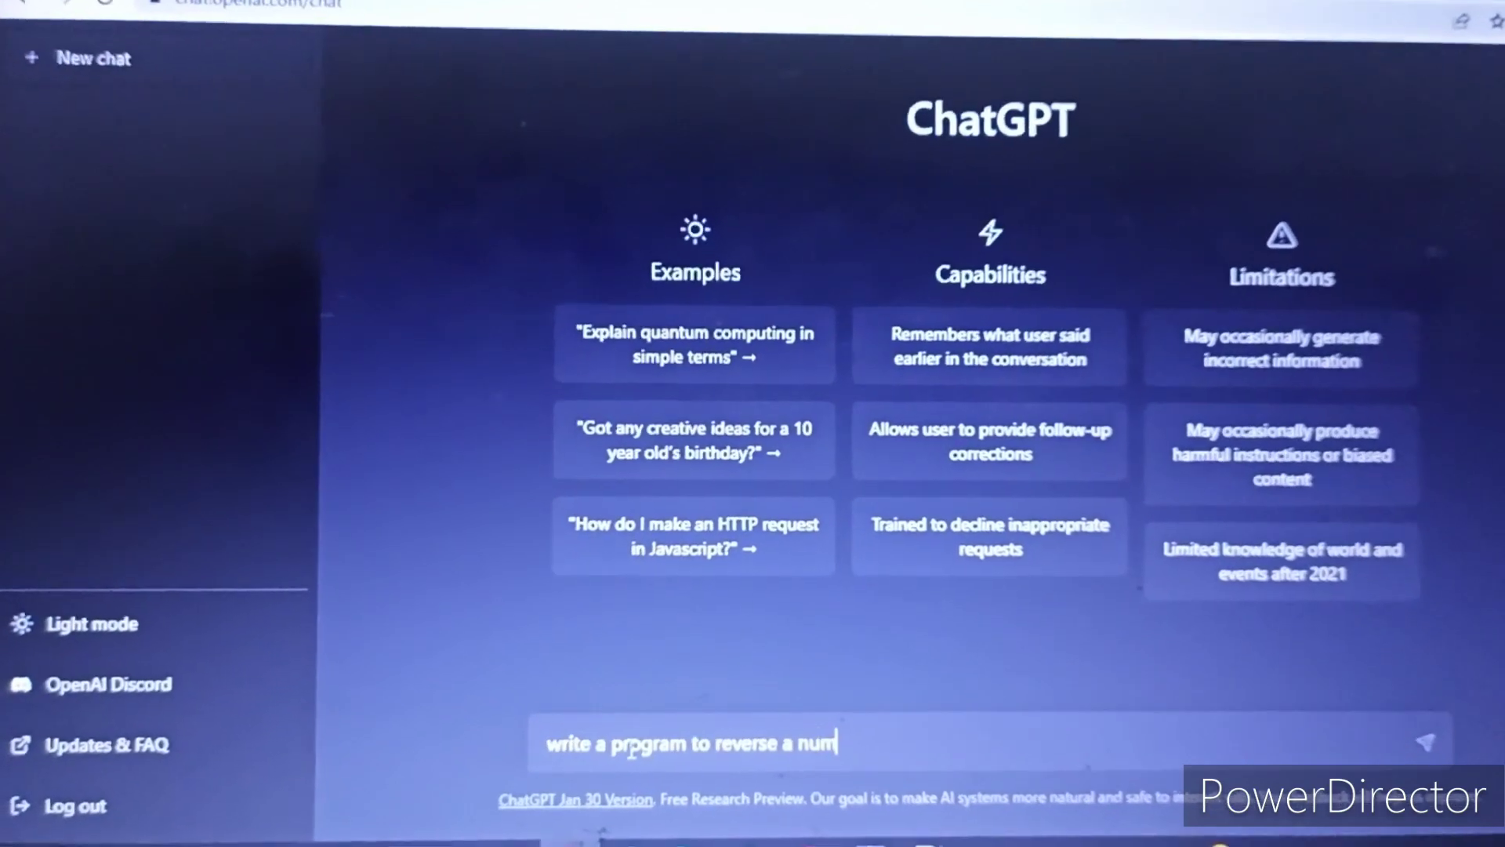
type("ber u")
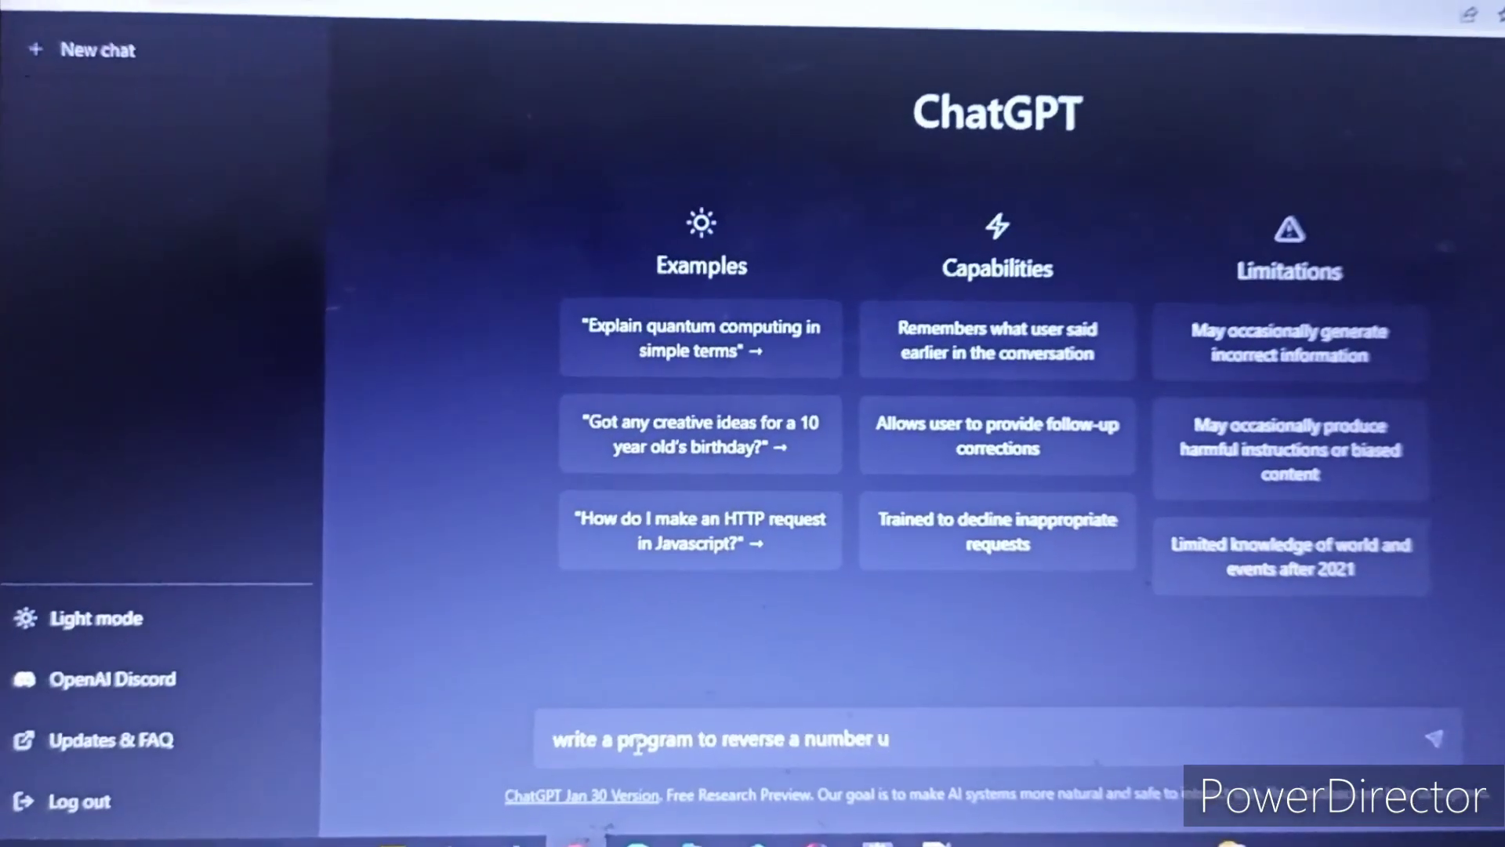
type("sing c++")
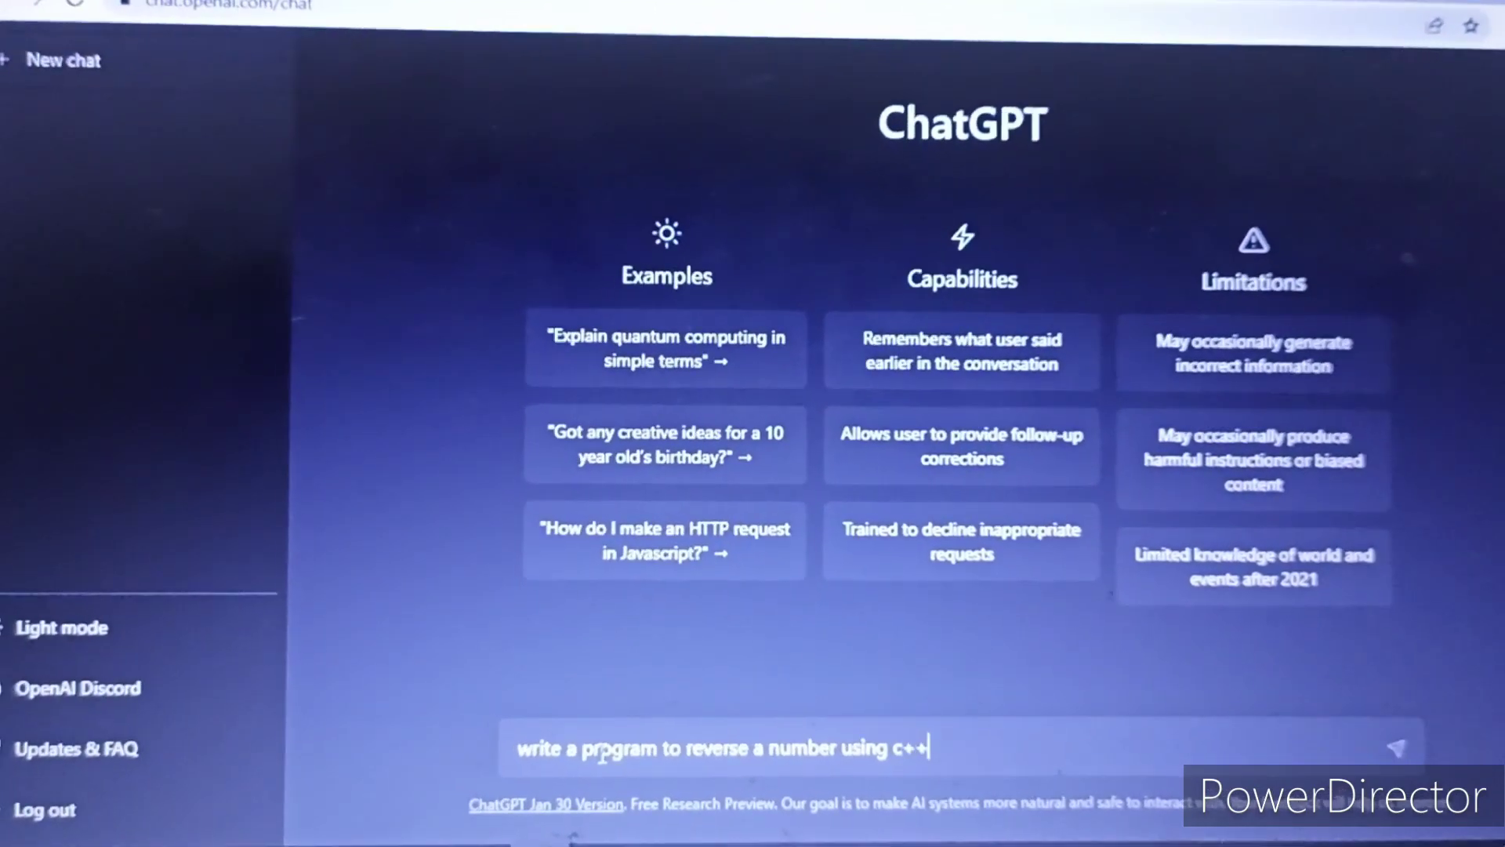
key("Return")
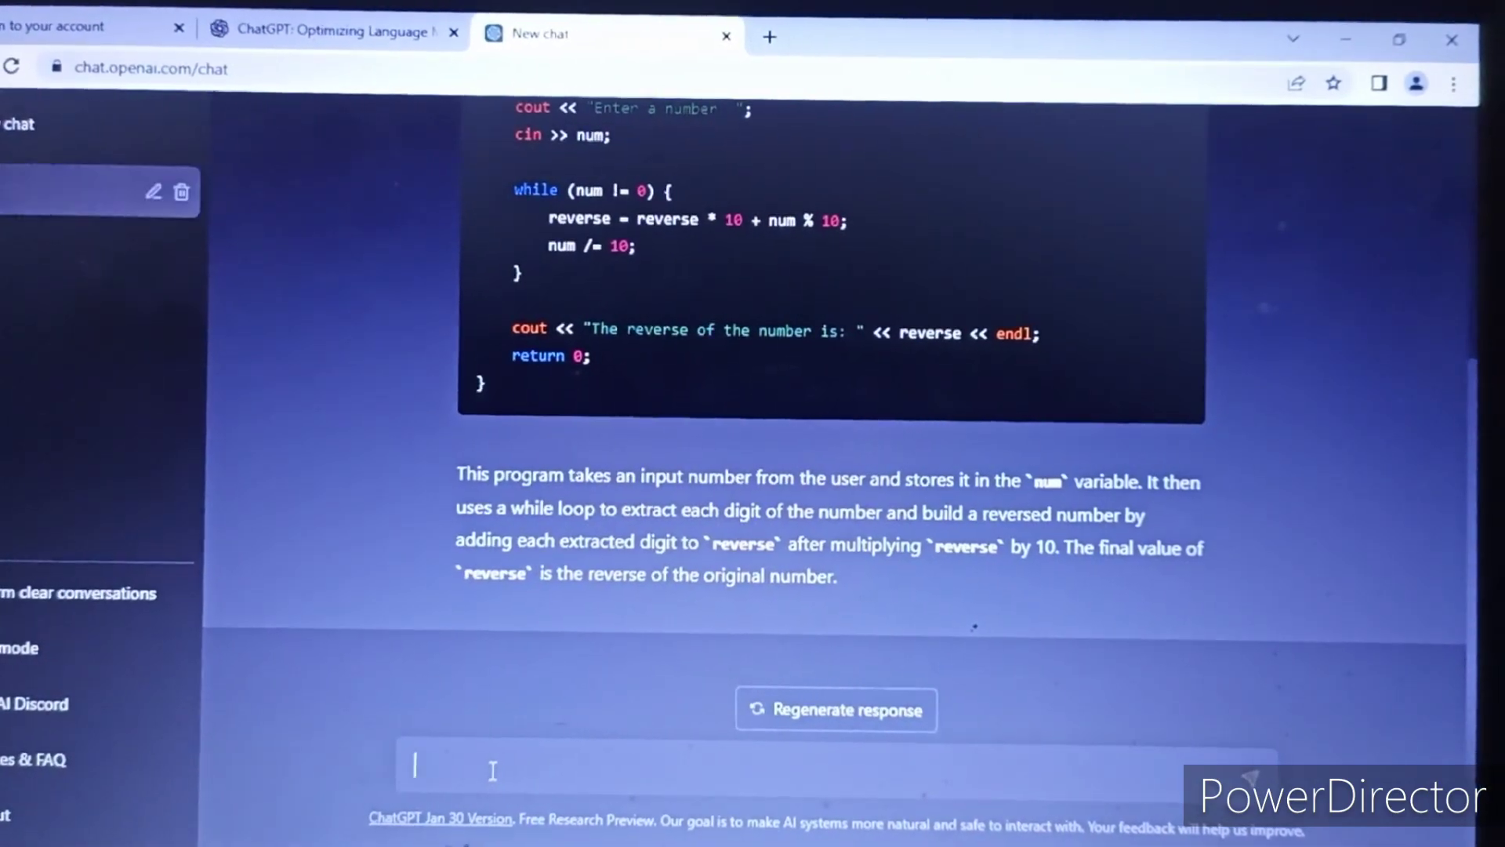
scroll(698, 503, "up", 3)
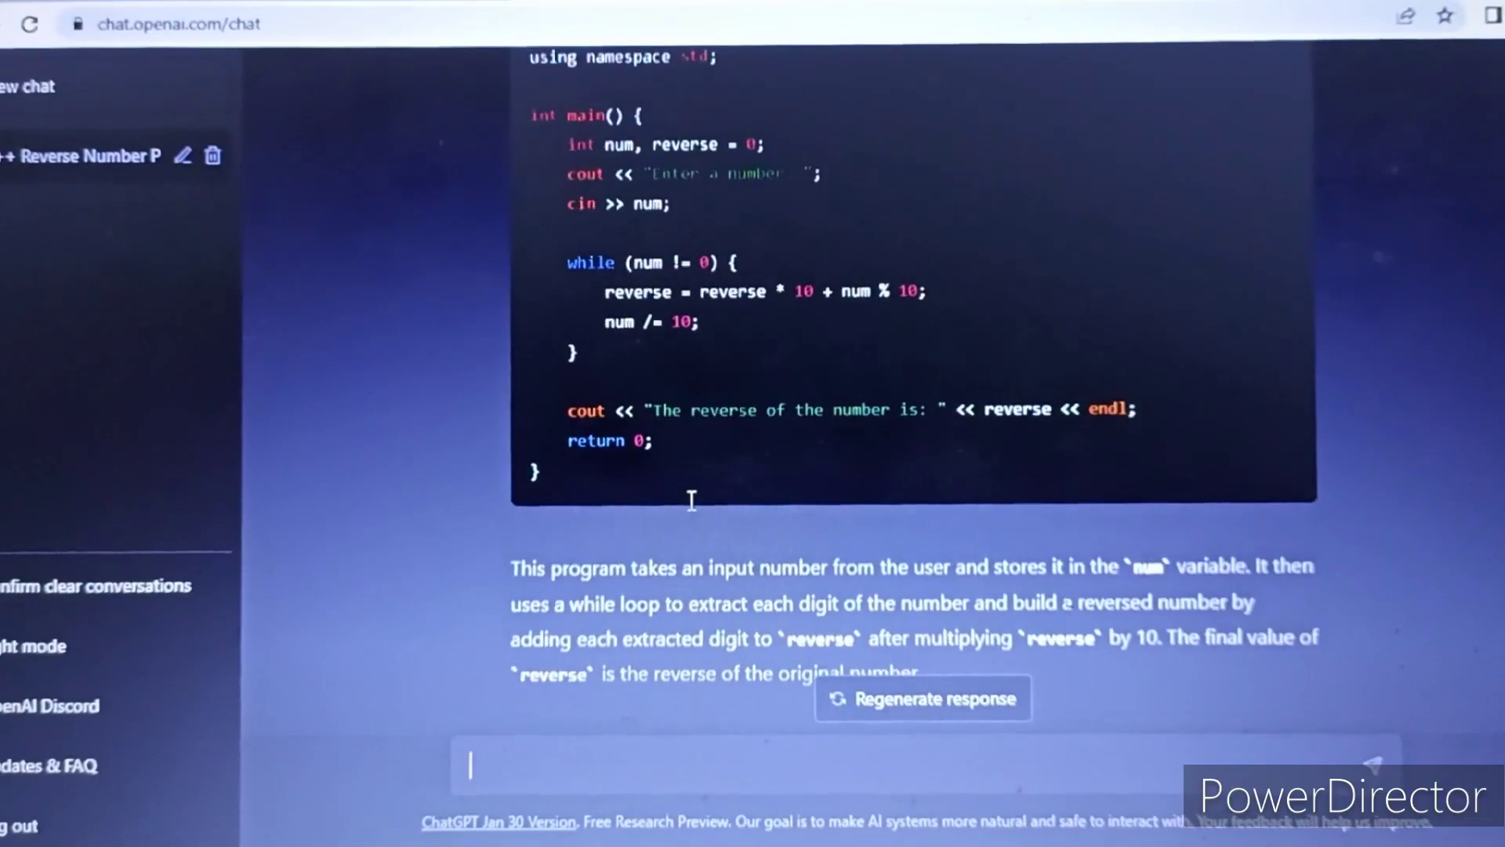
scroll(697, 502, "up", 2)
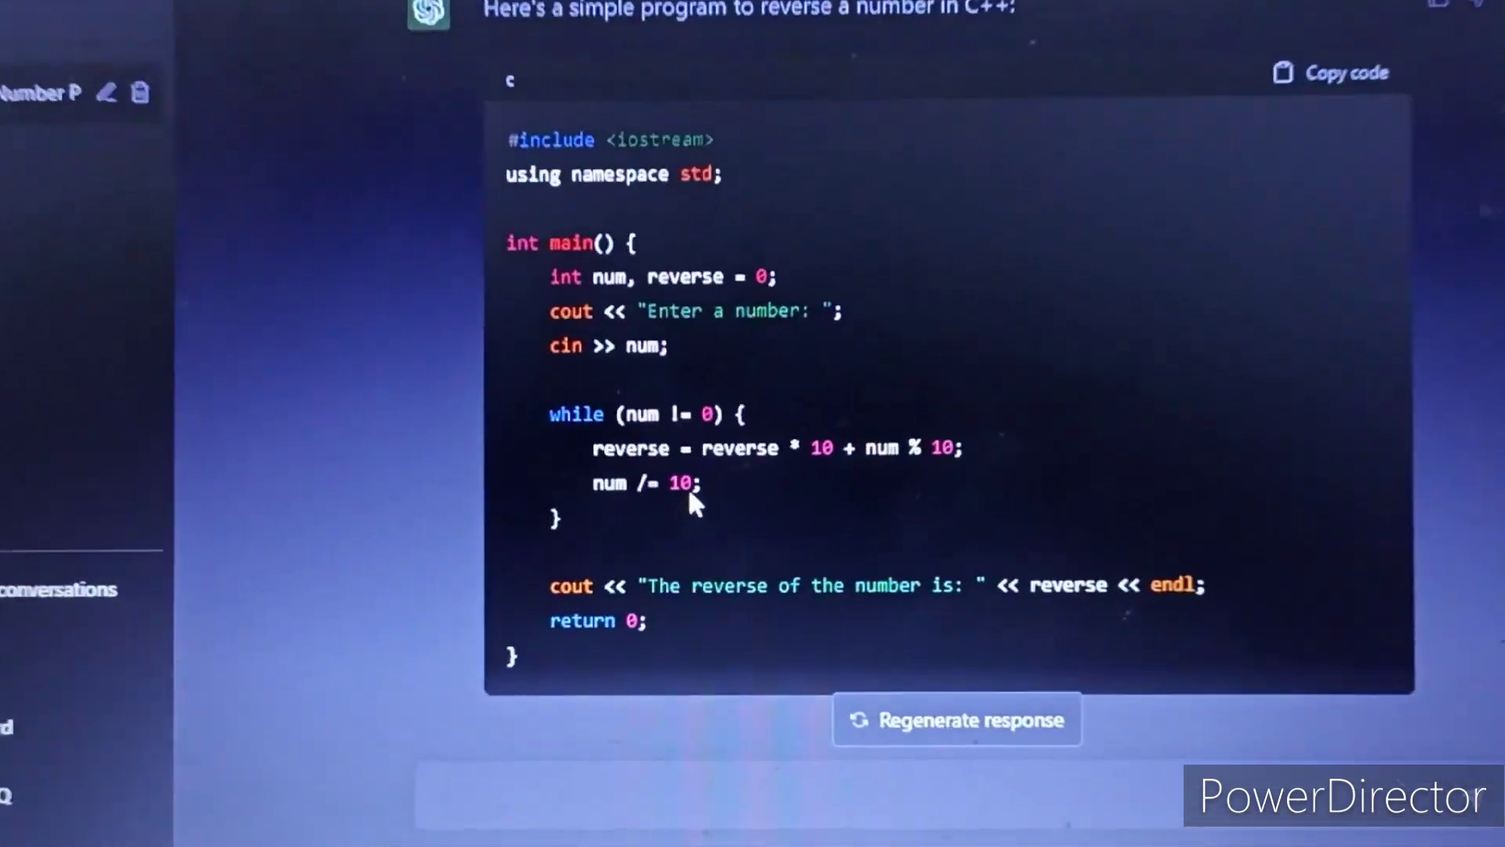
scroll(707, 452, "up", 2)
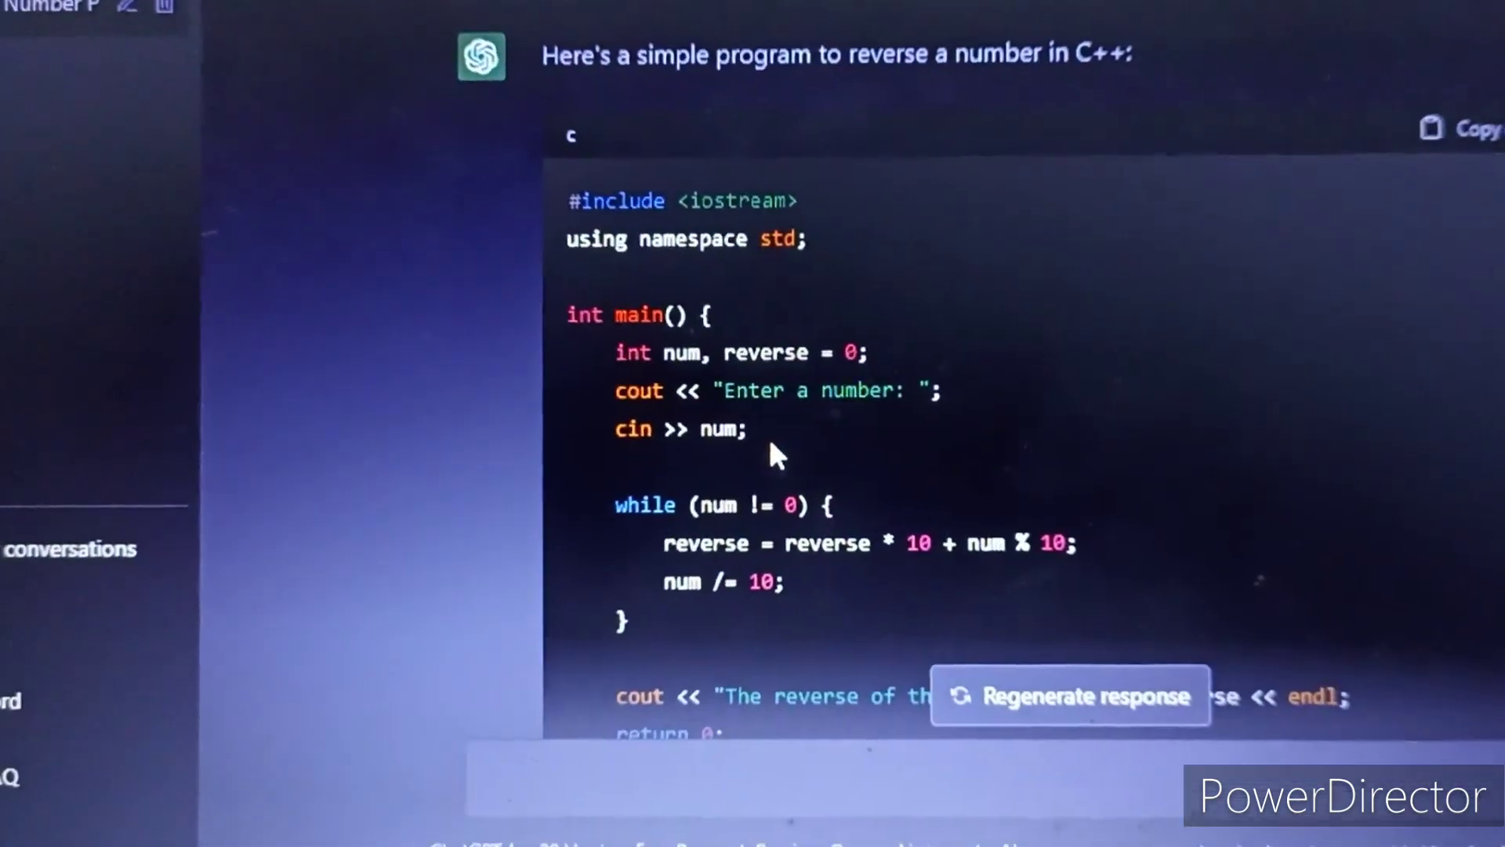
scroll(736, 430, "down", 4)
type("w")
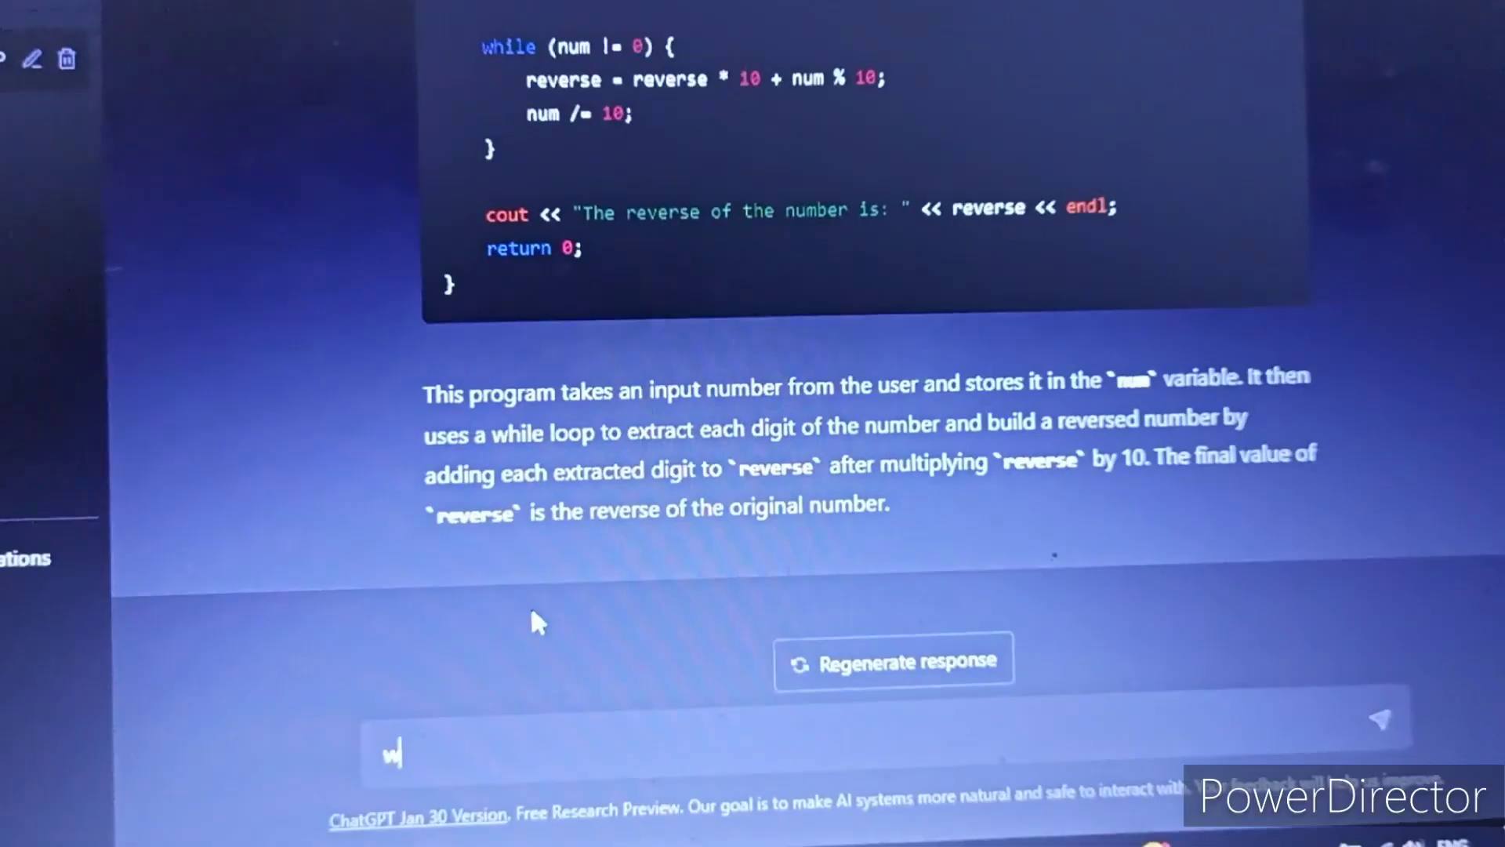
type("ho ")
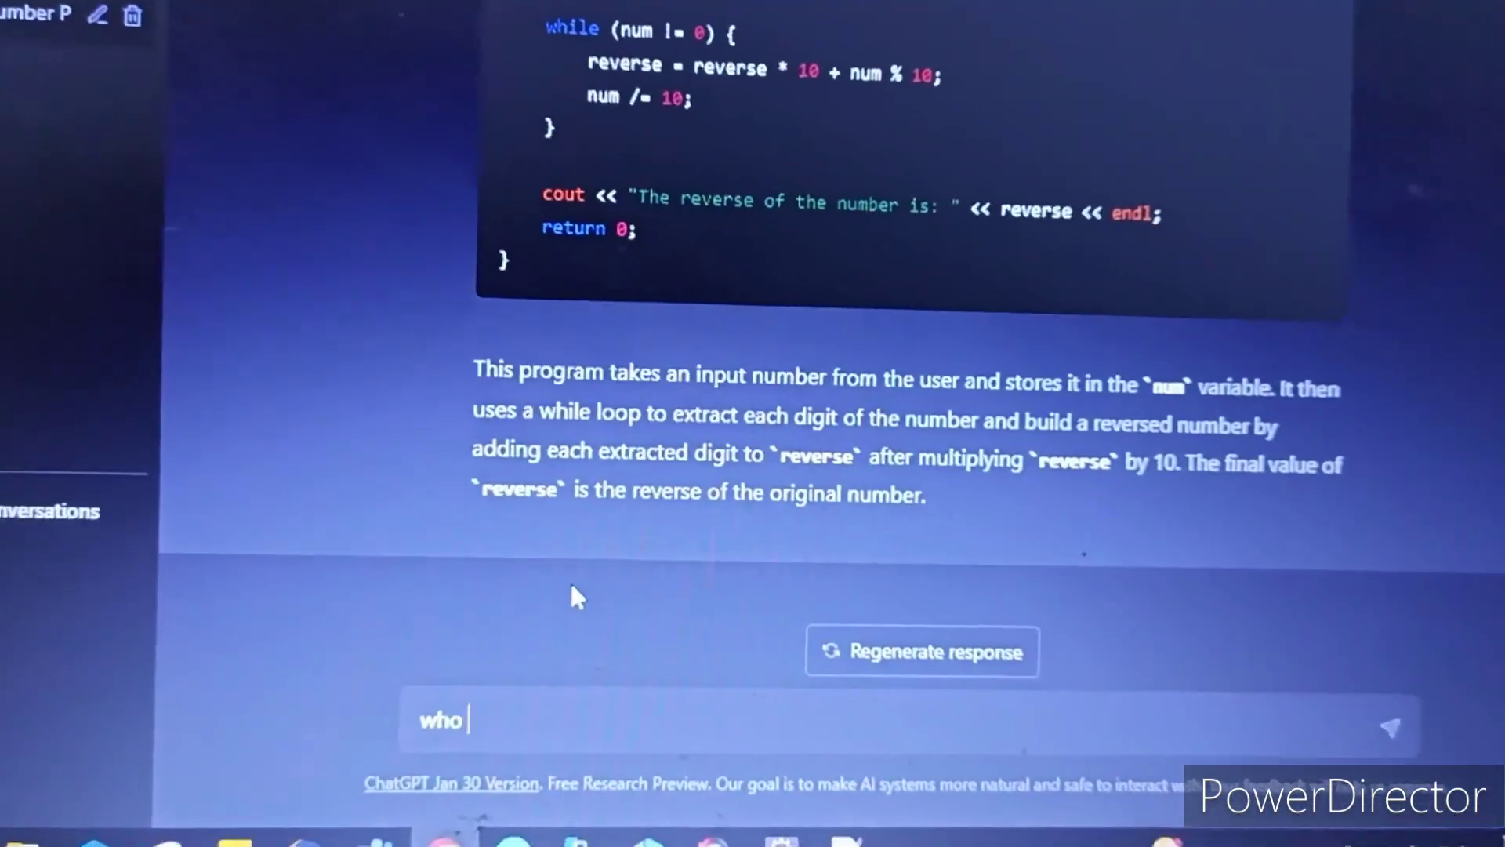
type("will win")
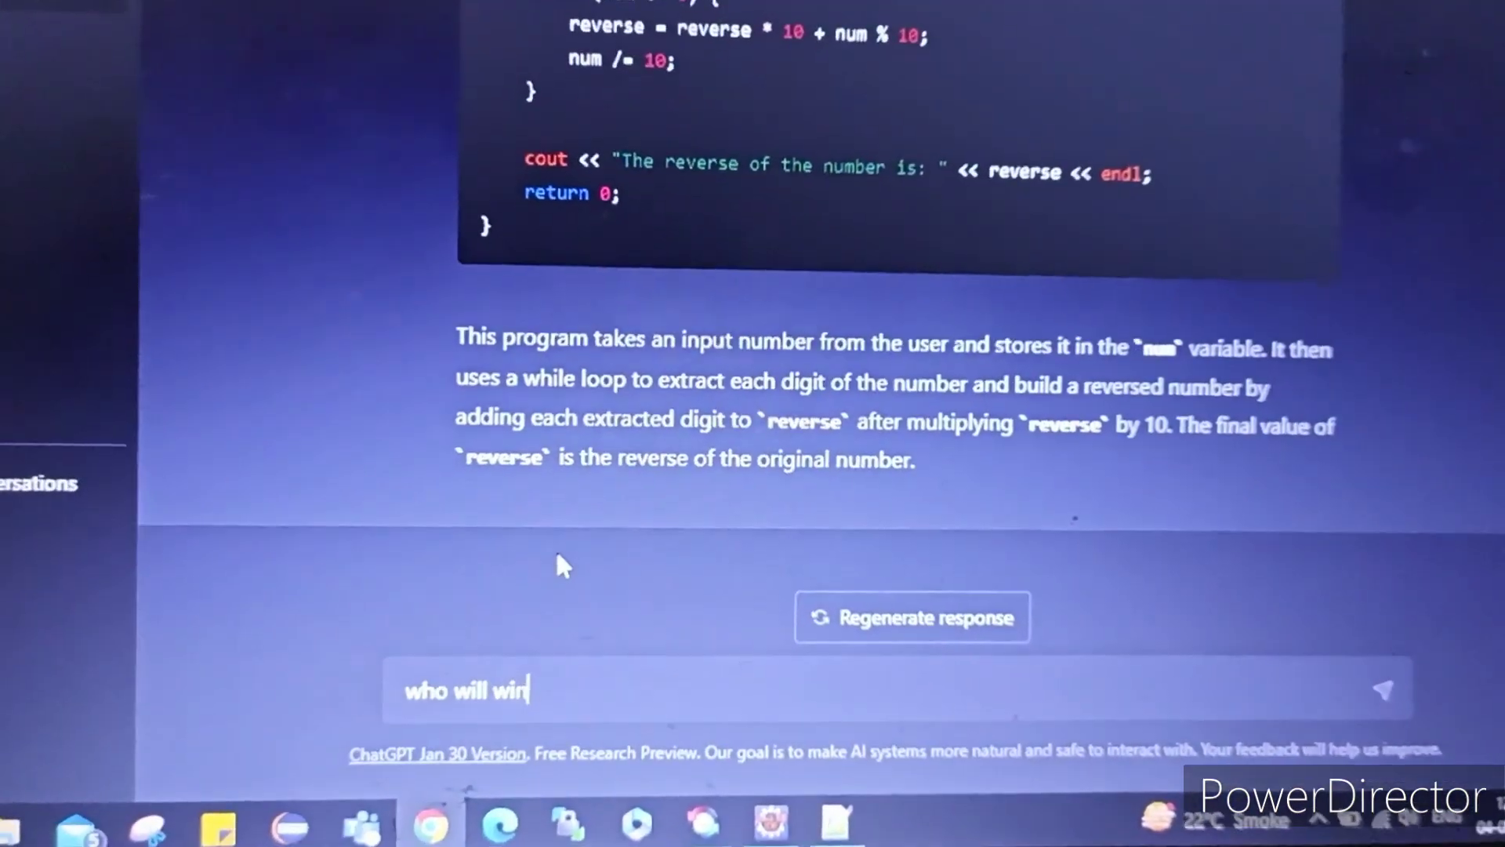
type(" bigg ")
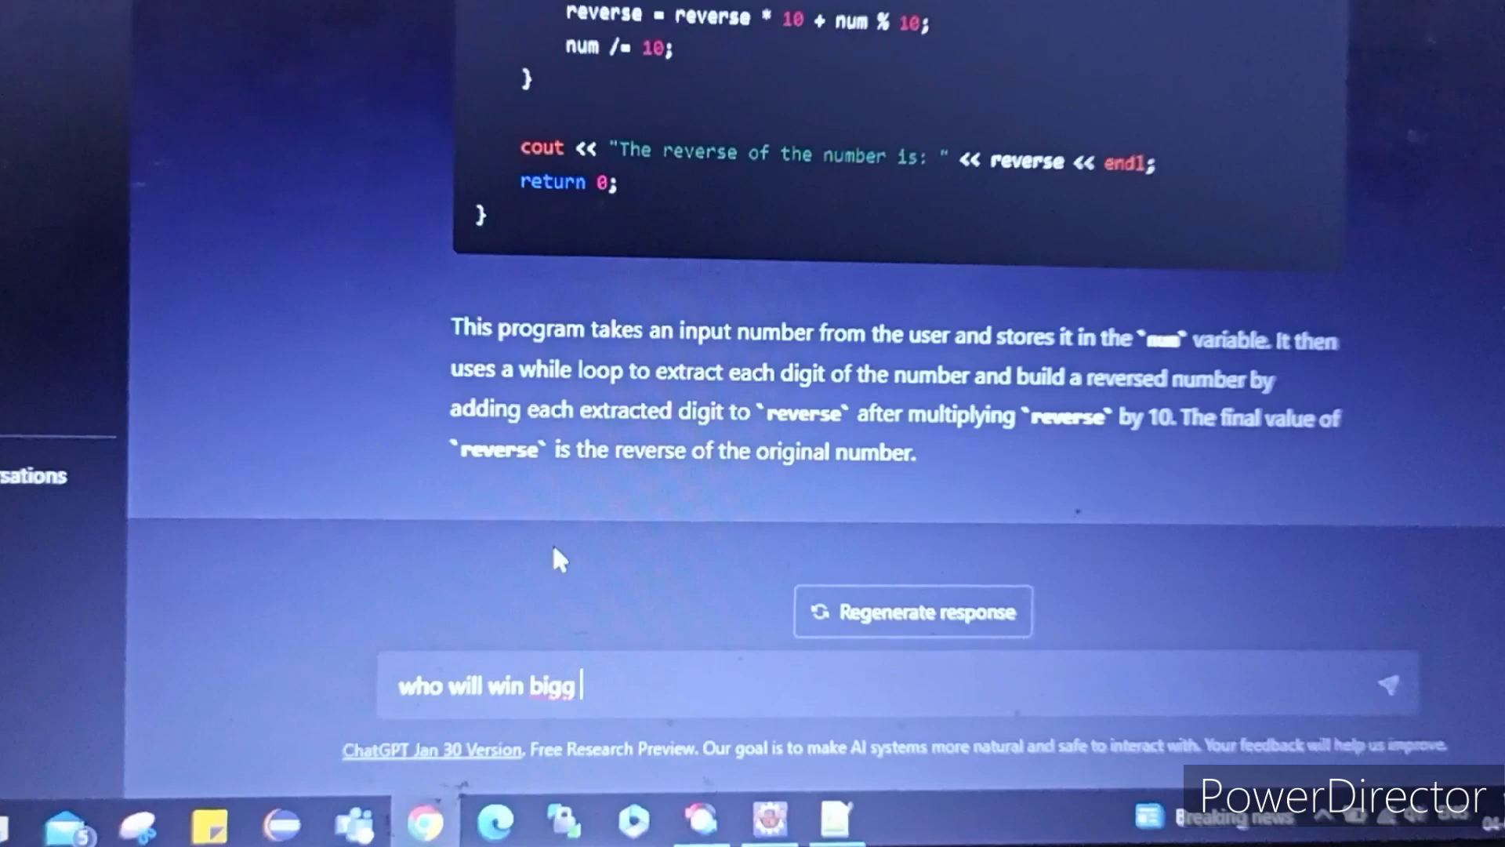
type("boss 16")
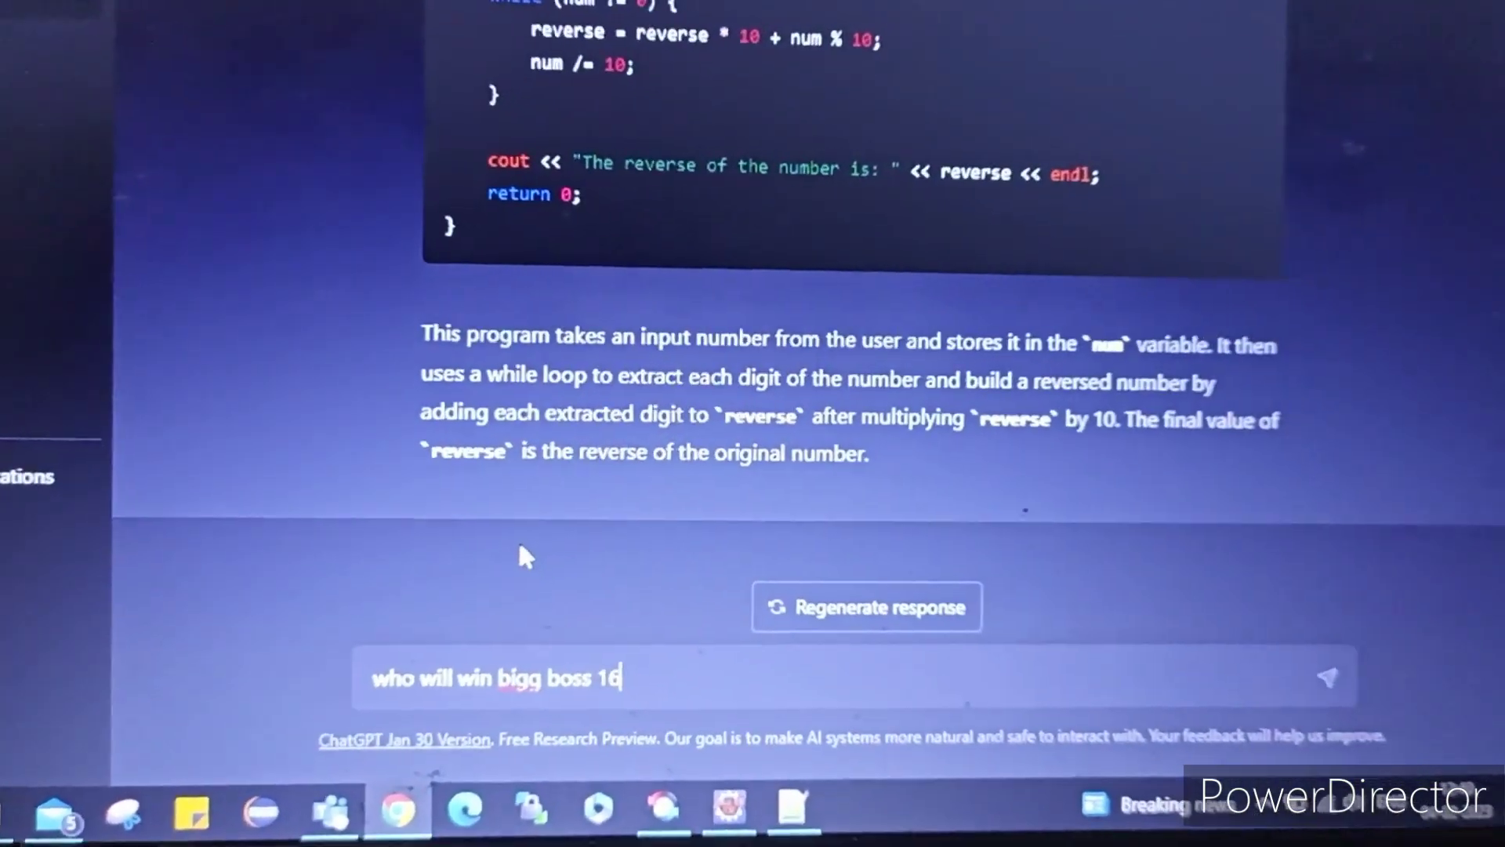
type("?")
- Ask 'who will win bigg boss 16?' and get a reply declining to predict
key("Return")
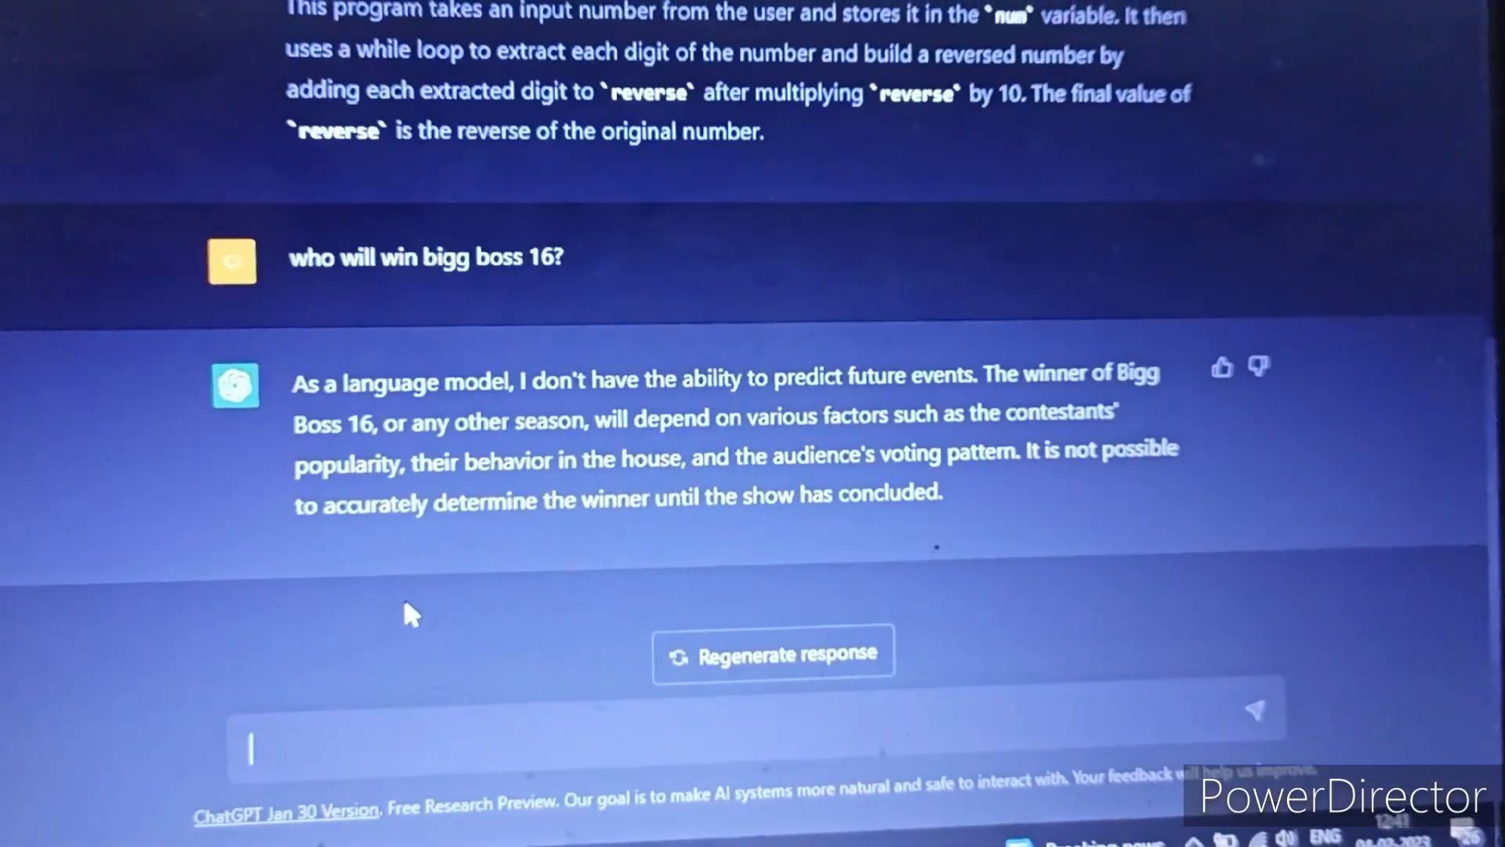
type("w")
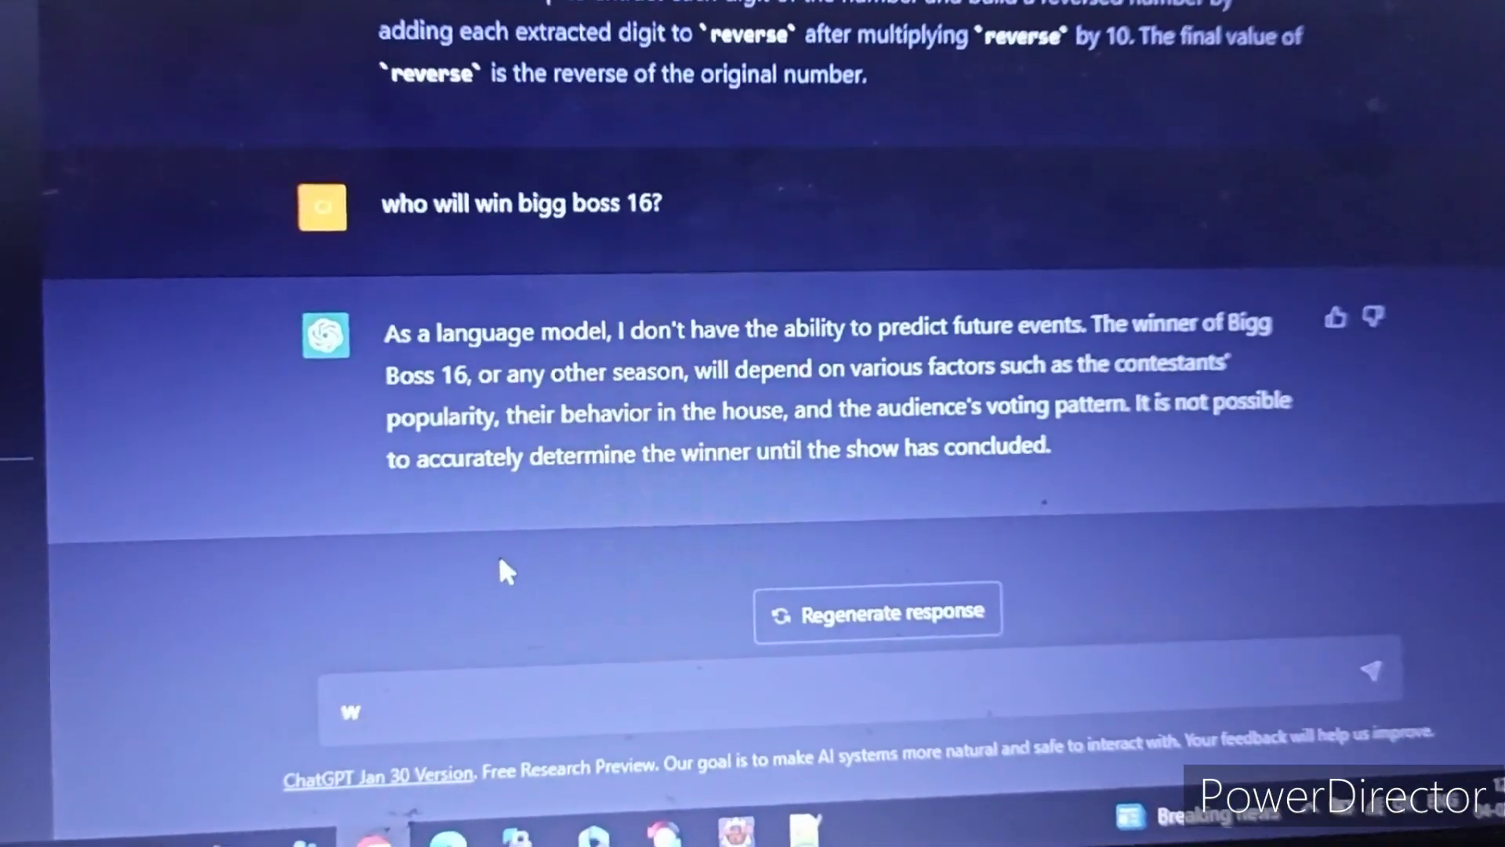
type("rite an")
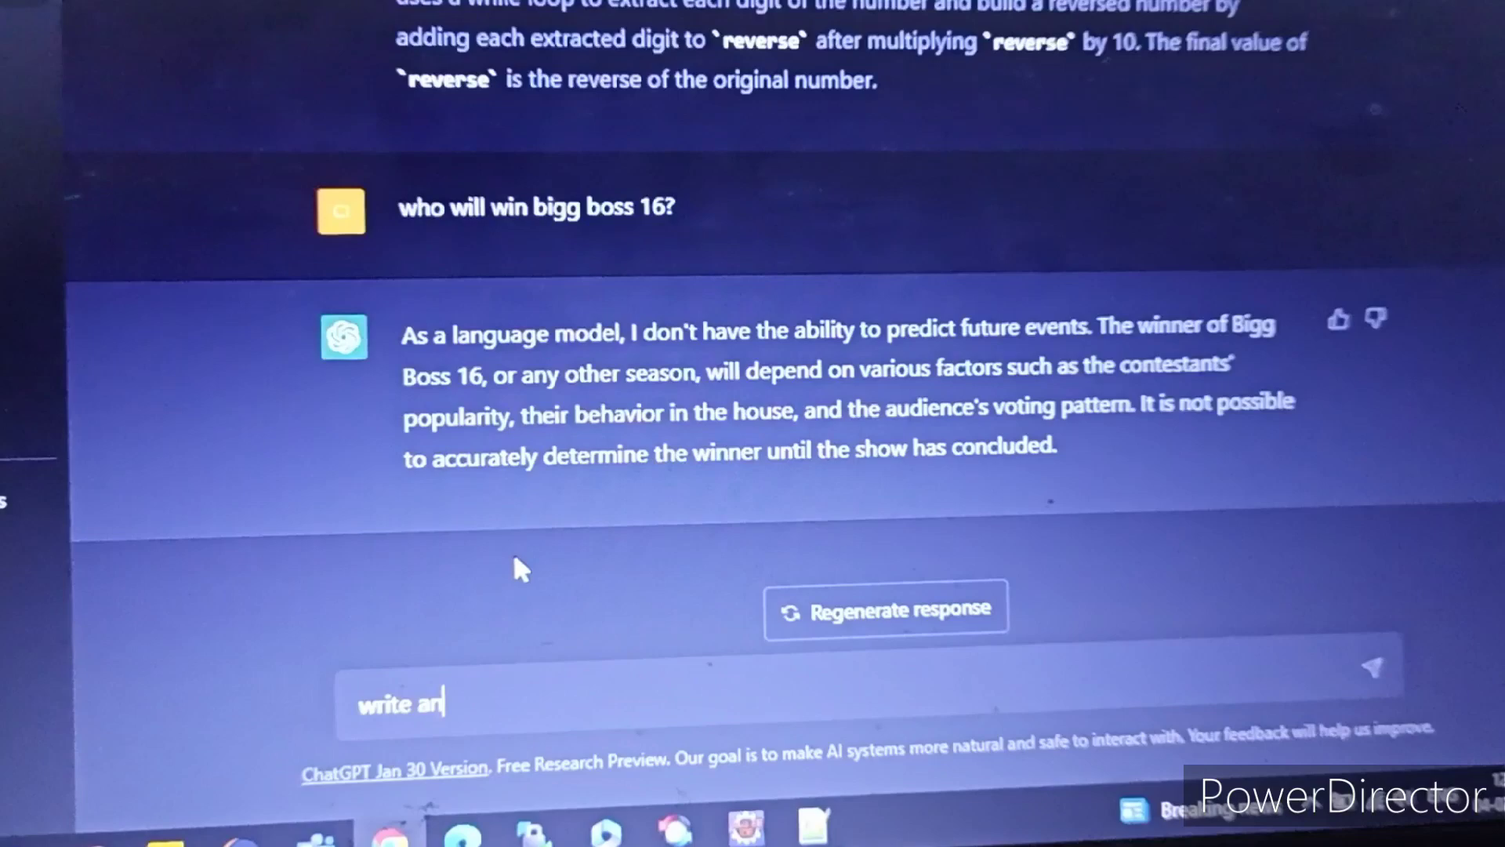
type(" articl")
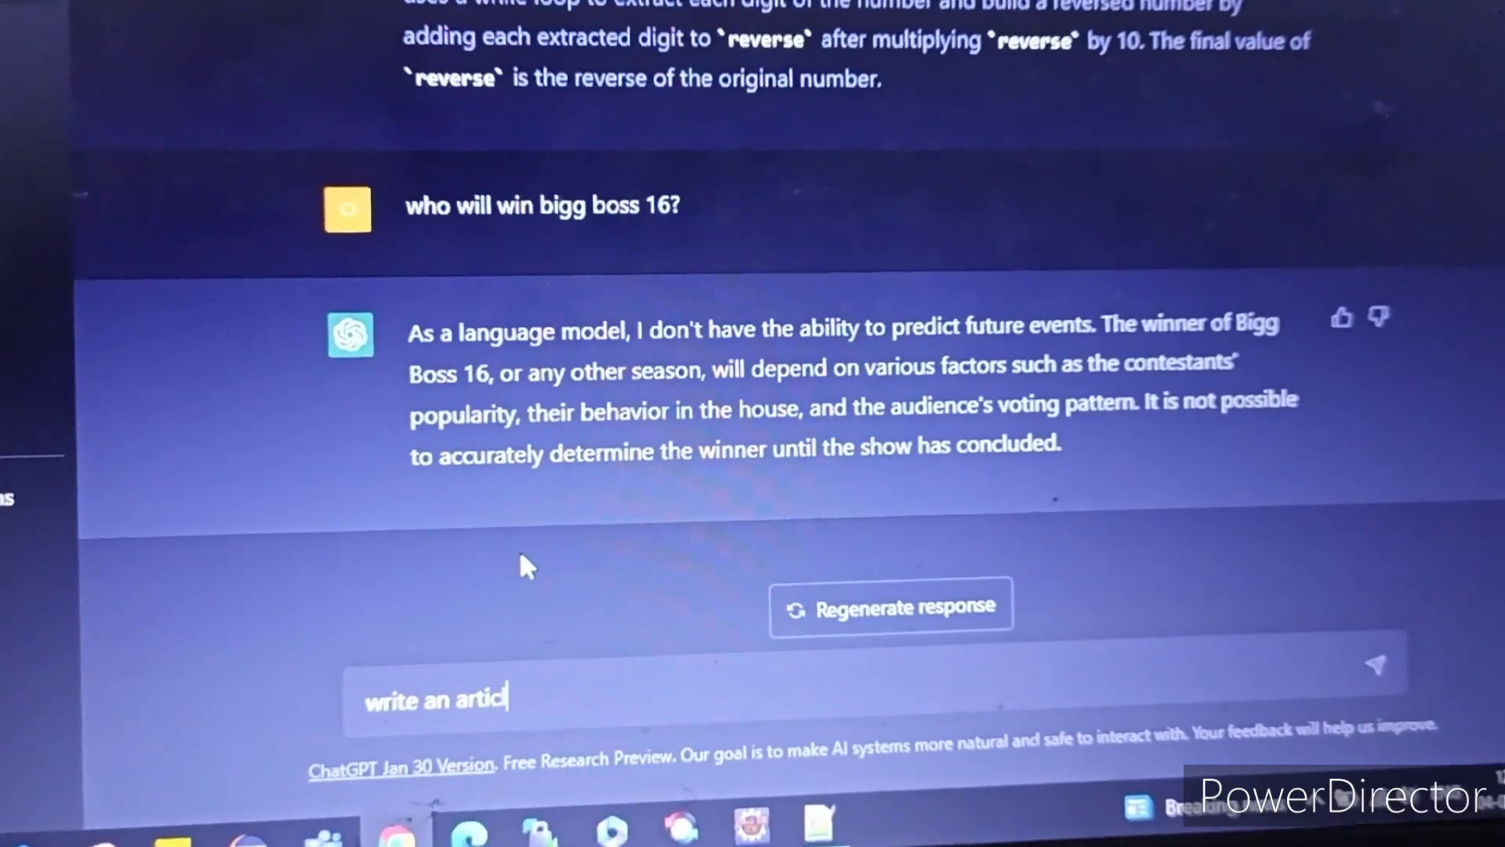
type("e on bu")
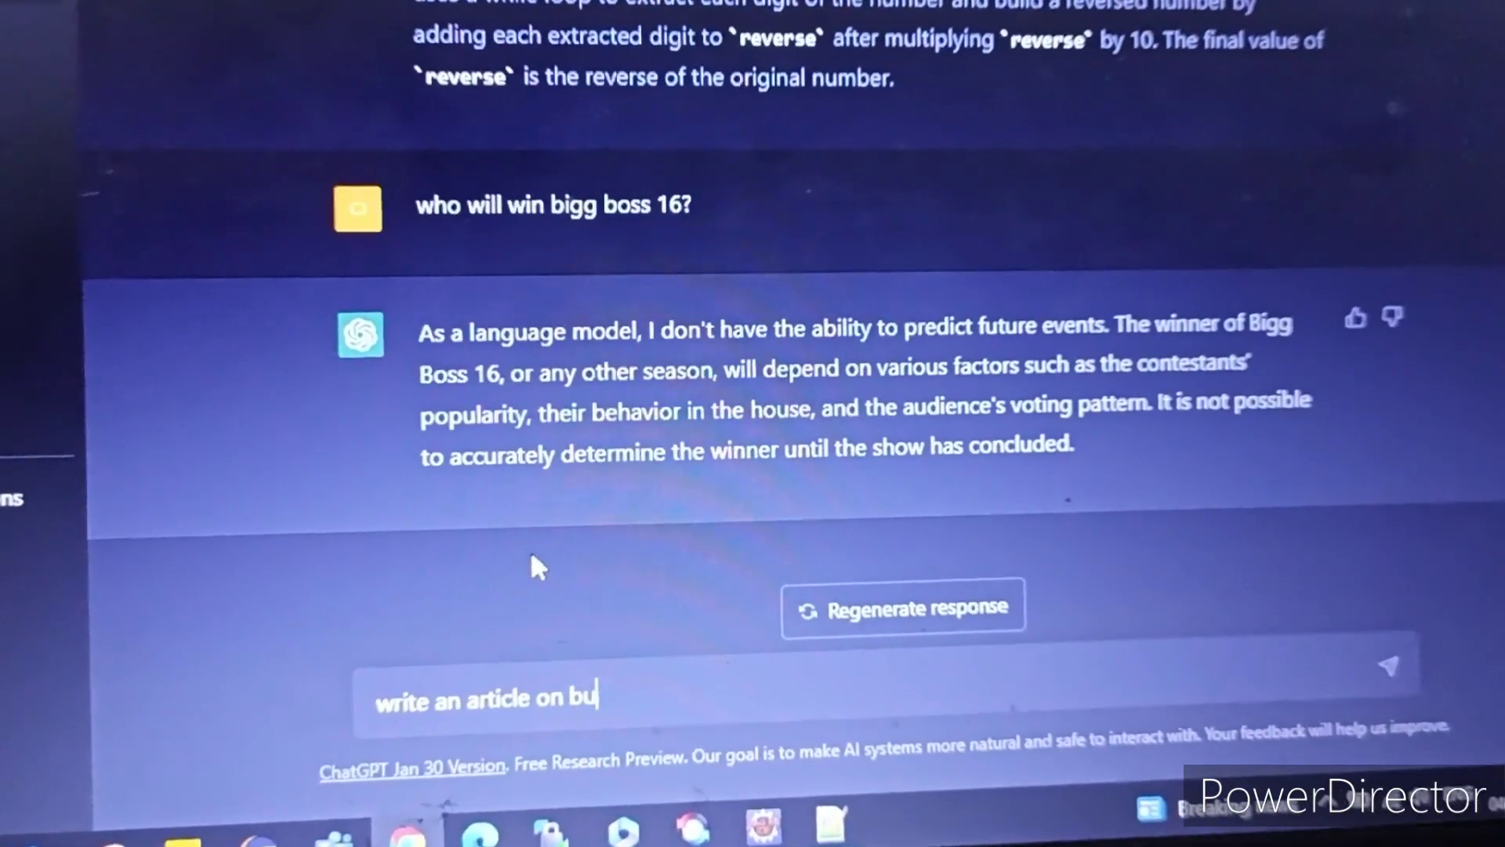
- Request 'write an article on bigg boss 16' and stop the generation partway
key("BackSpace")
type("igg b")
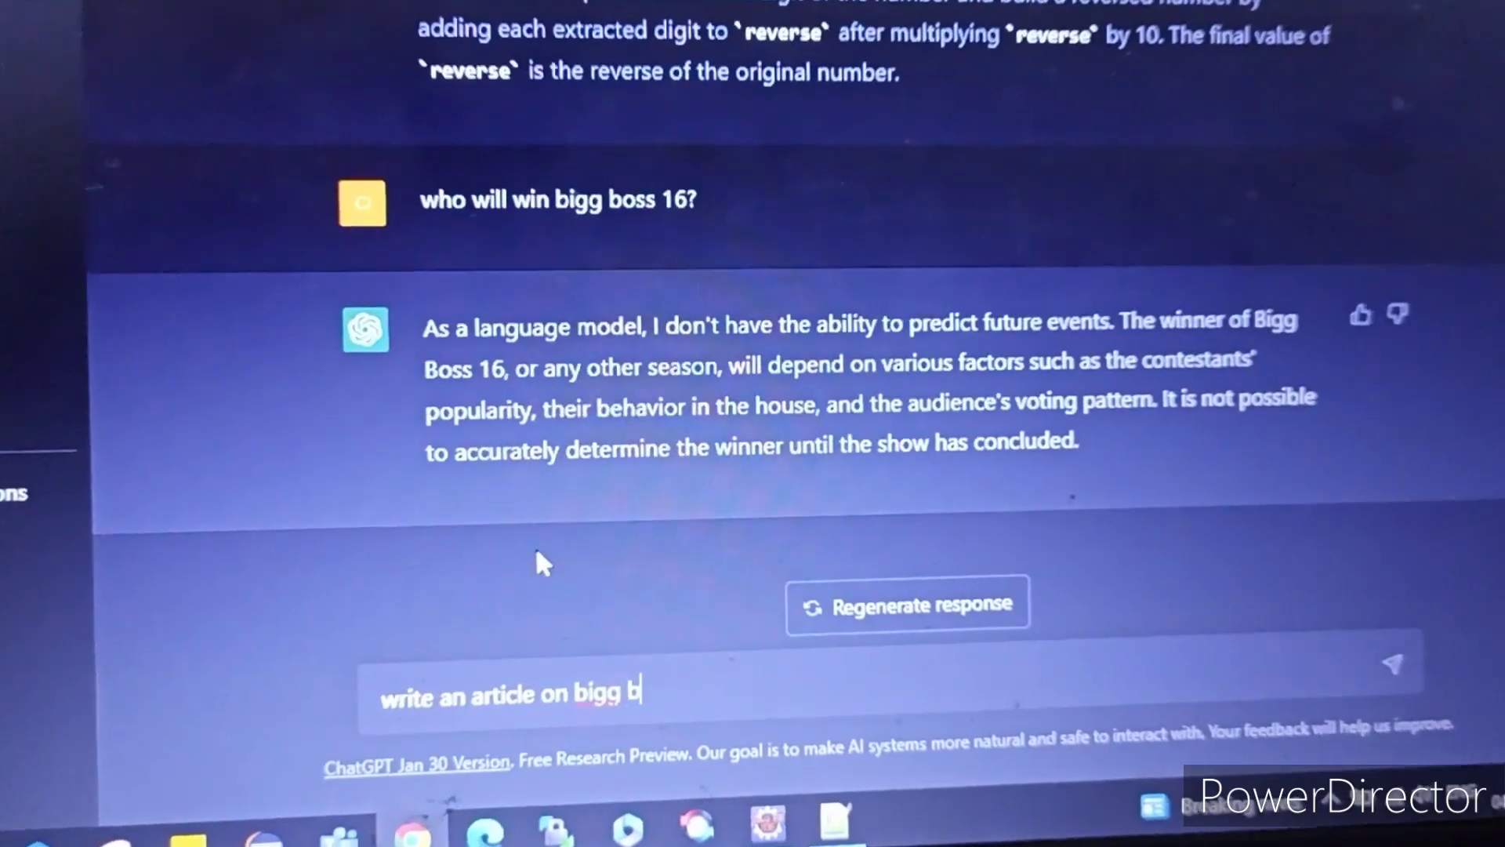
type("s")
key("BackSpace")
type("o")
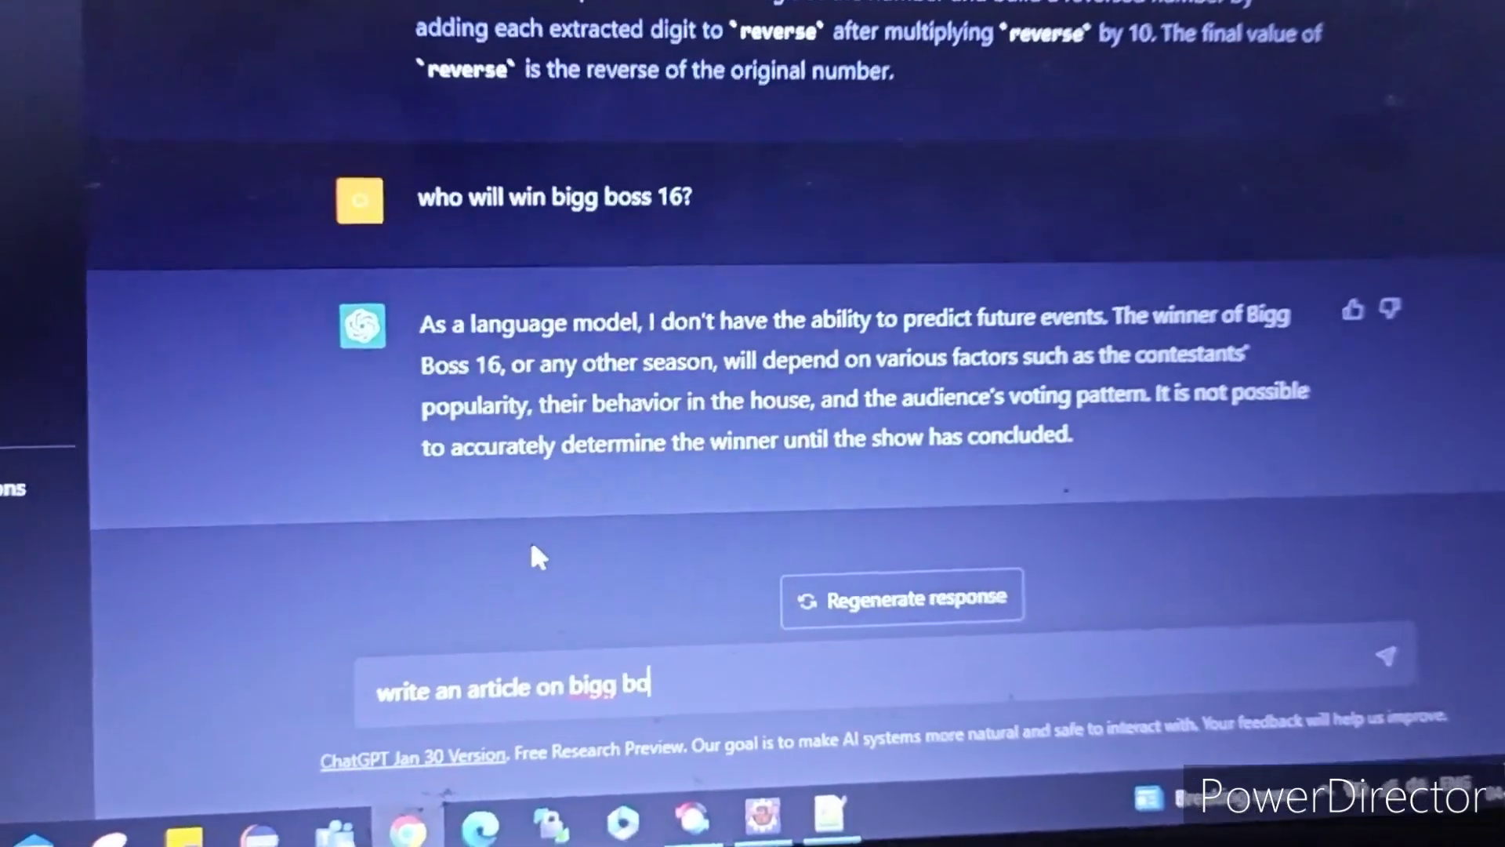
type("ss 16")
key("Return")
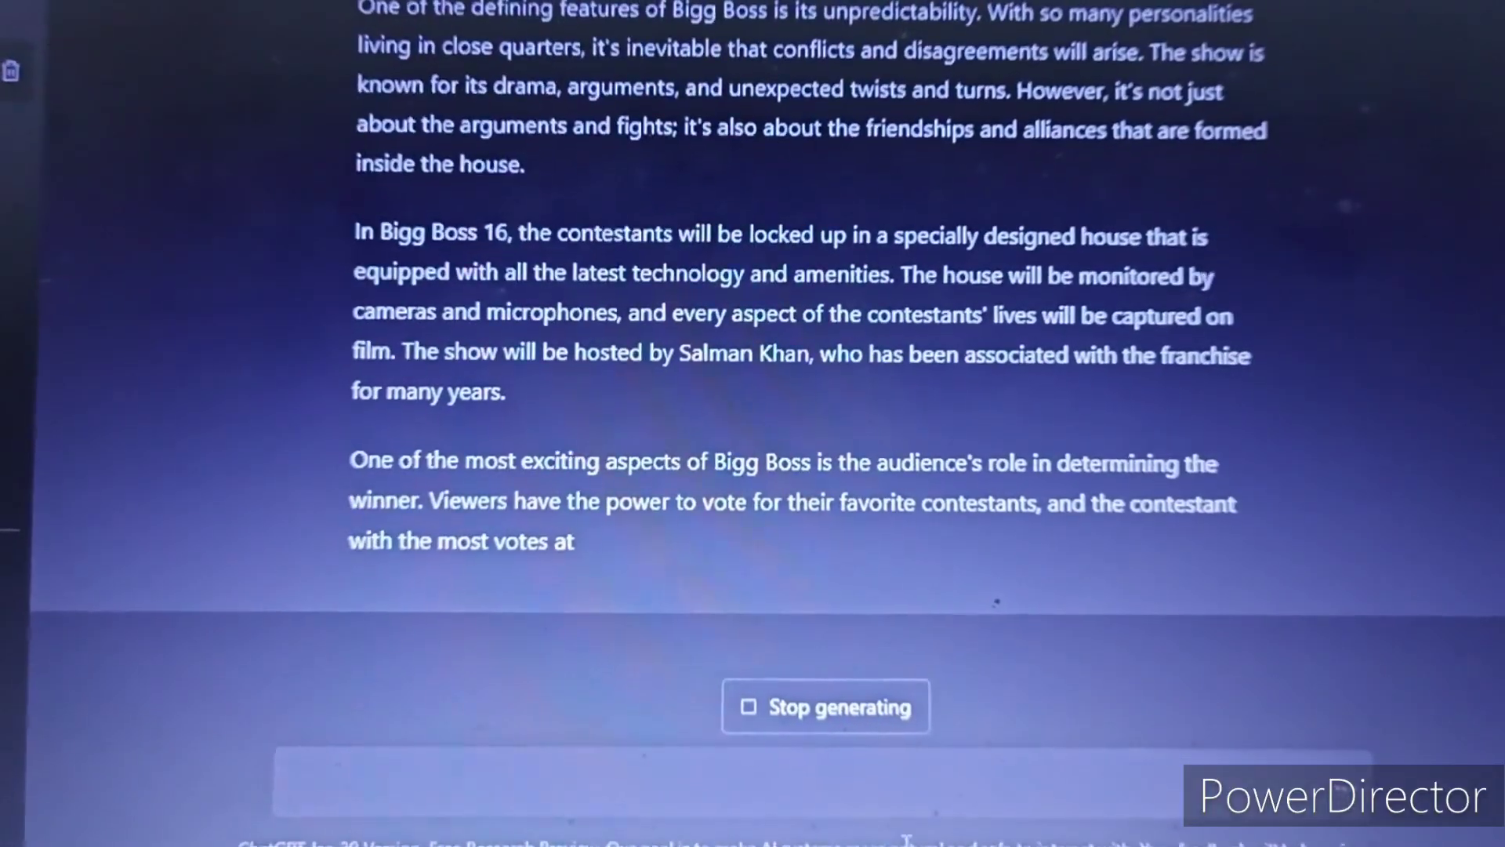
left_click(815, 712)
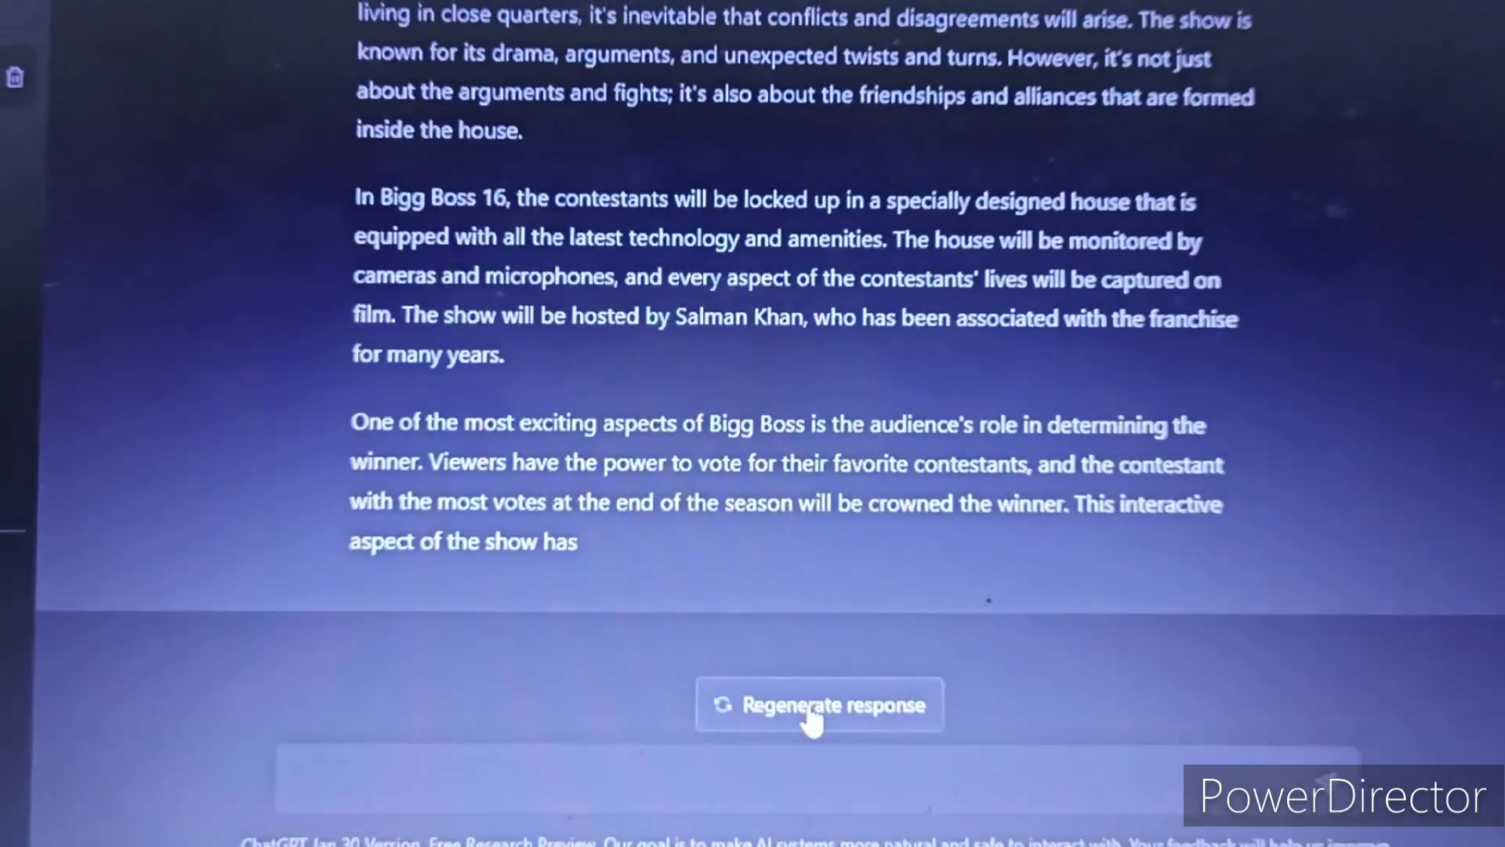
scroll(789, 532, "up", 5)
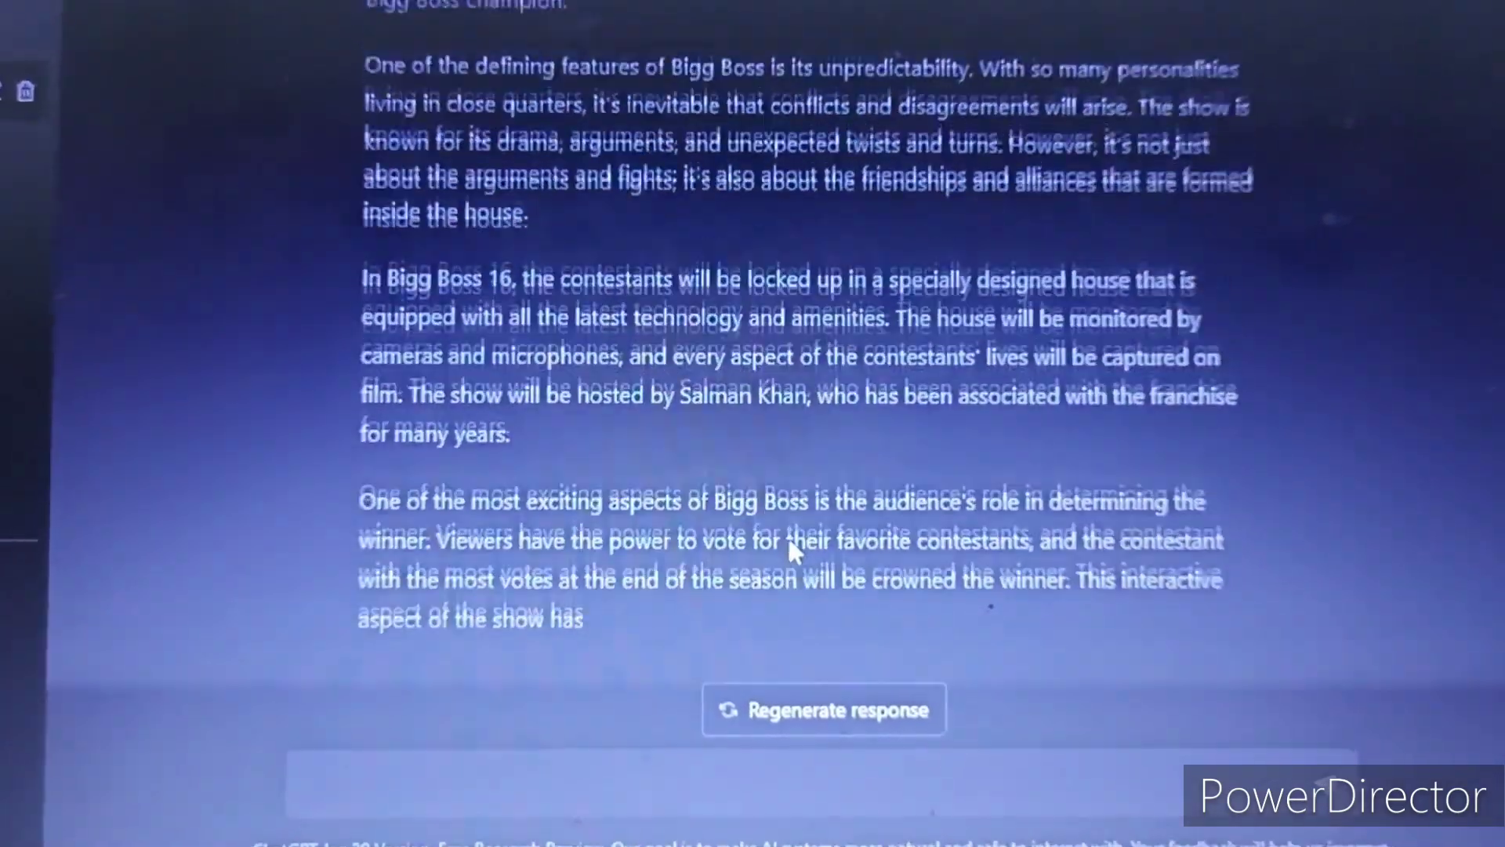
scroll(787, 535, "up", 5)
scroll(787, 532, "up", 4)
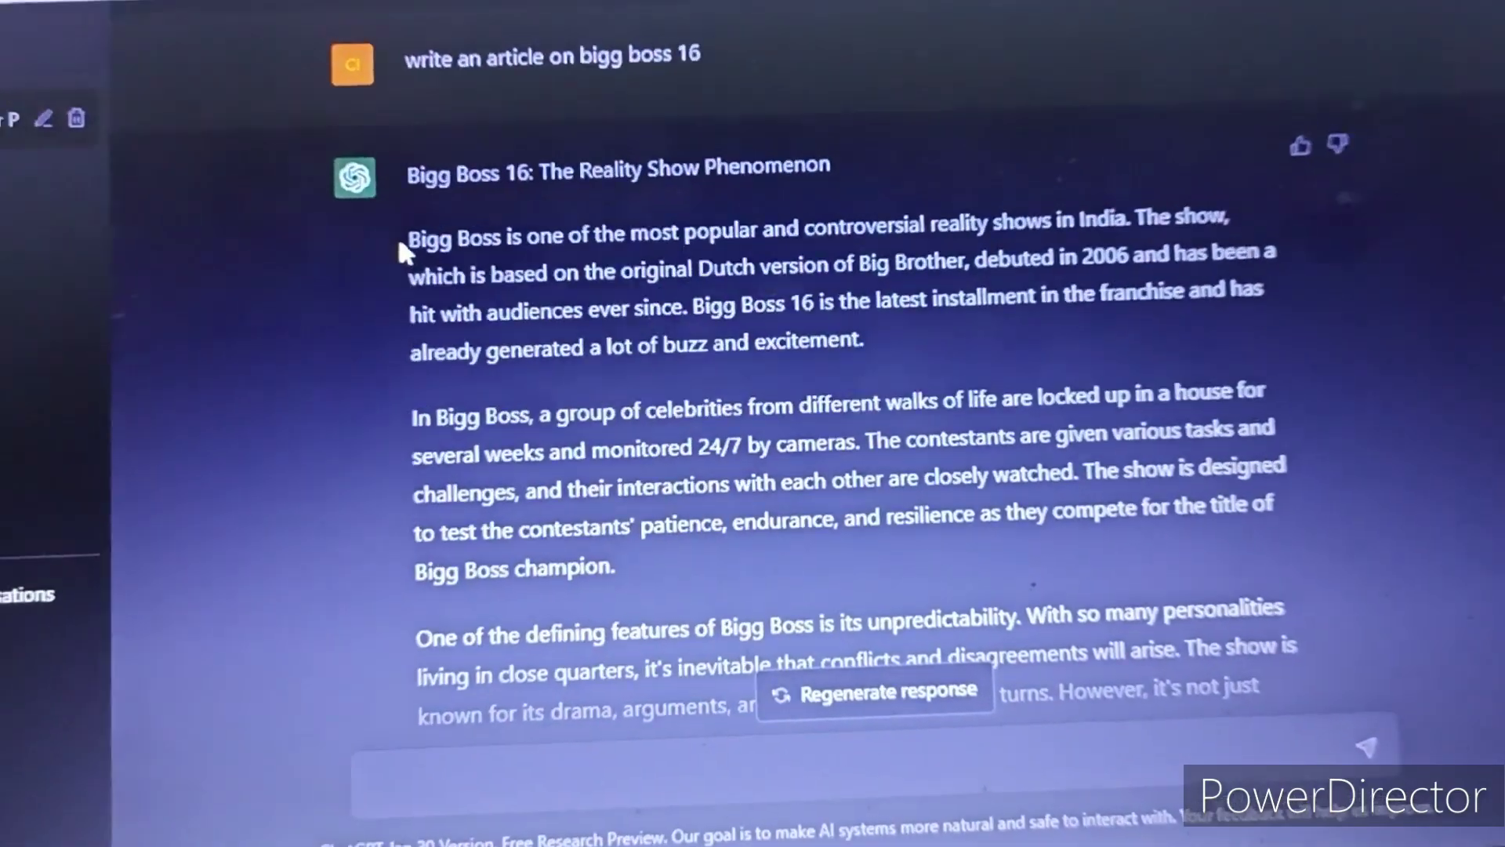
left_click_drag(406, 236, 731, 572)
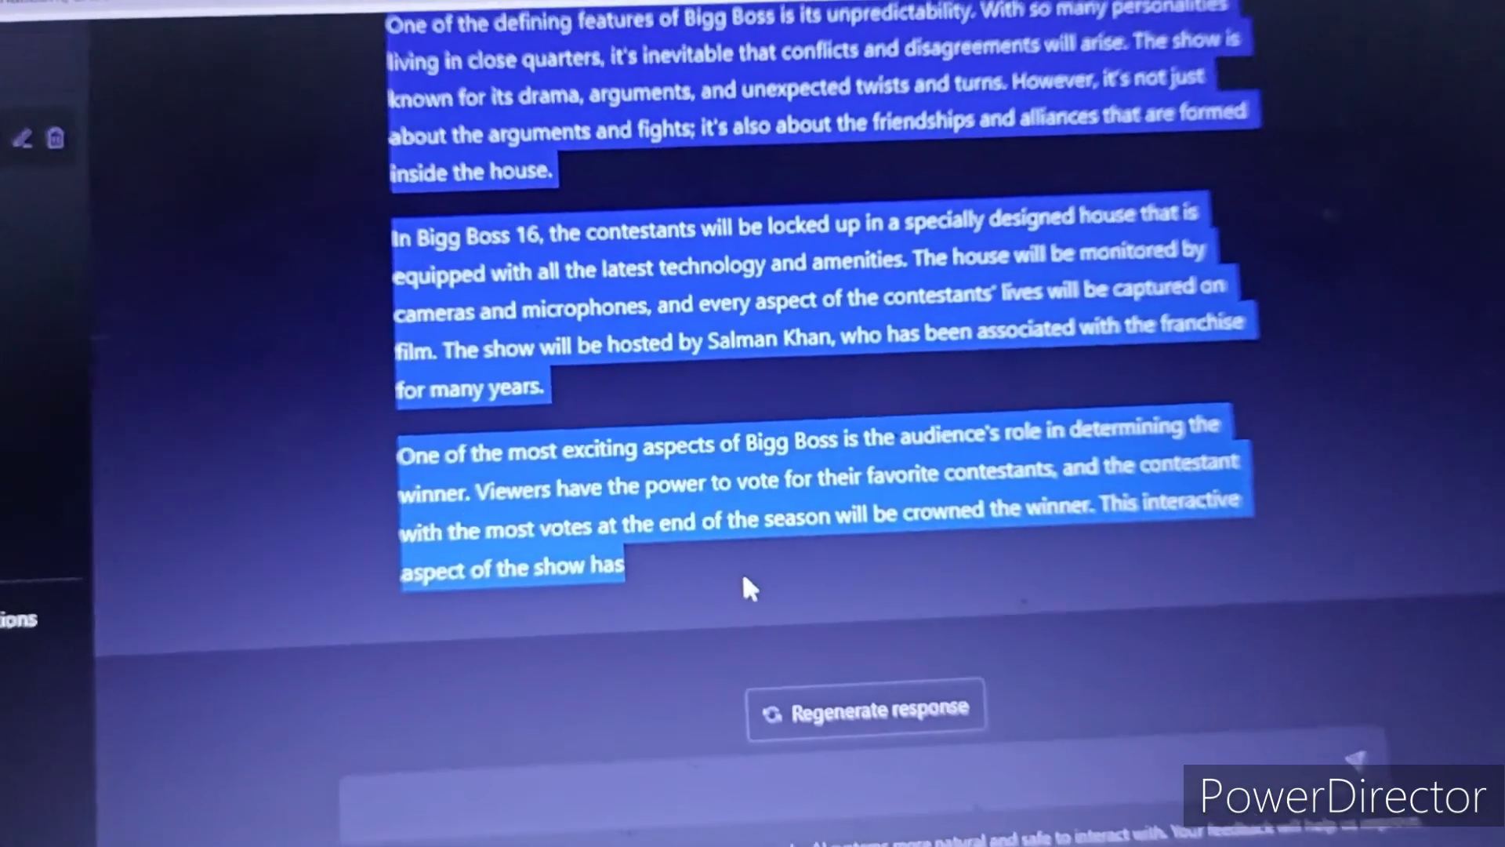
mouse_move(747, 34)
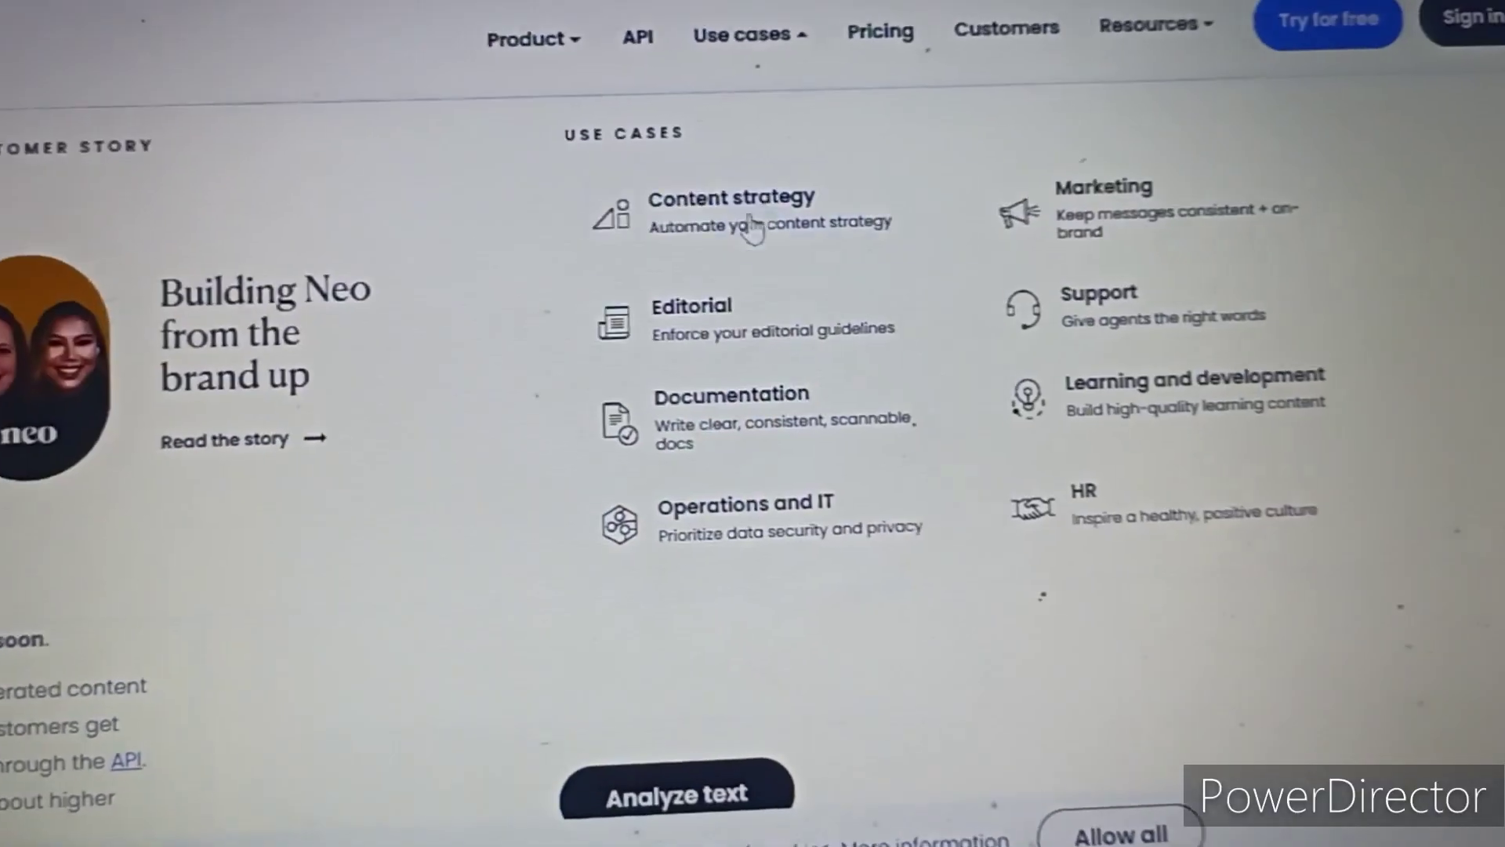
scroll(799, 353, "down", 5)
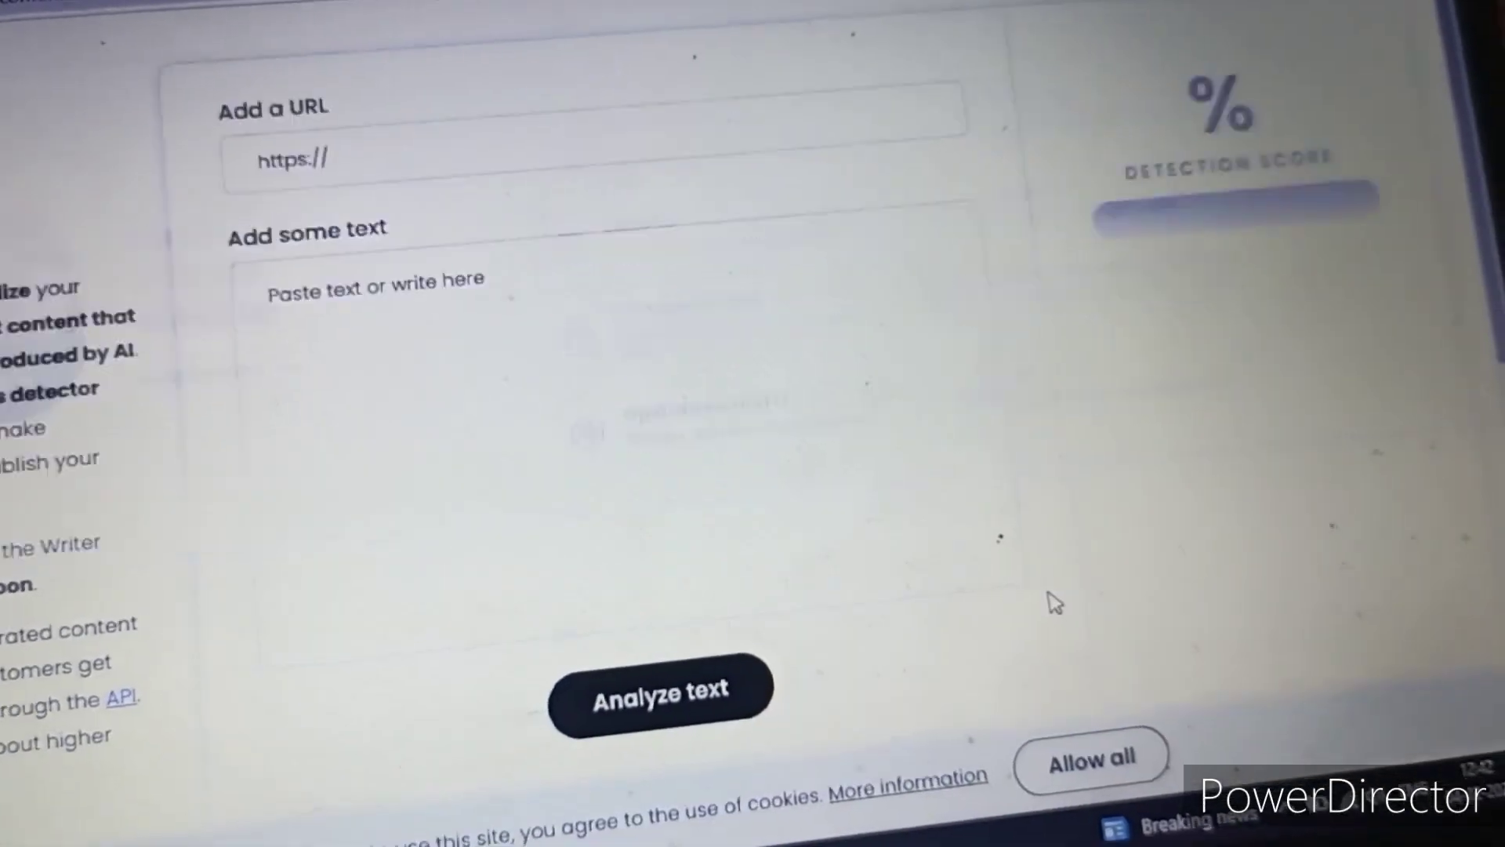
scroll(1036, 577, "down", 8)
scroll(1035, 577, "up", 8)
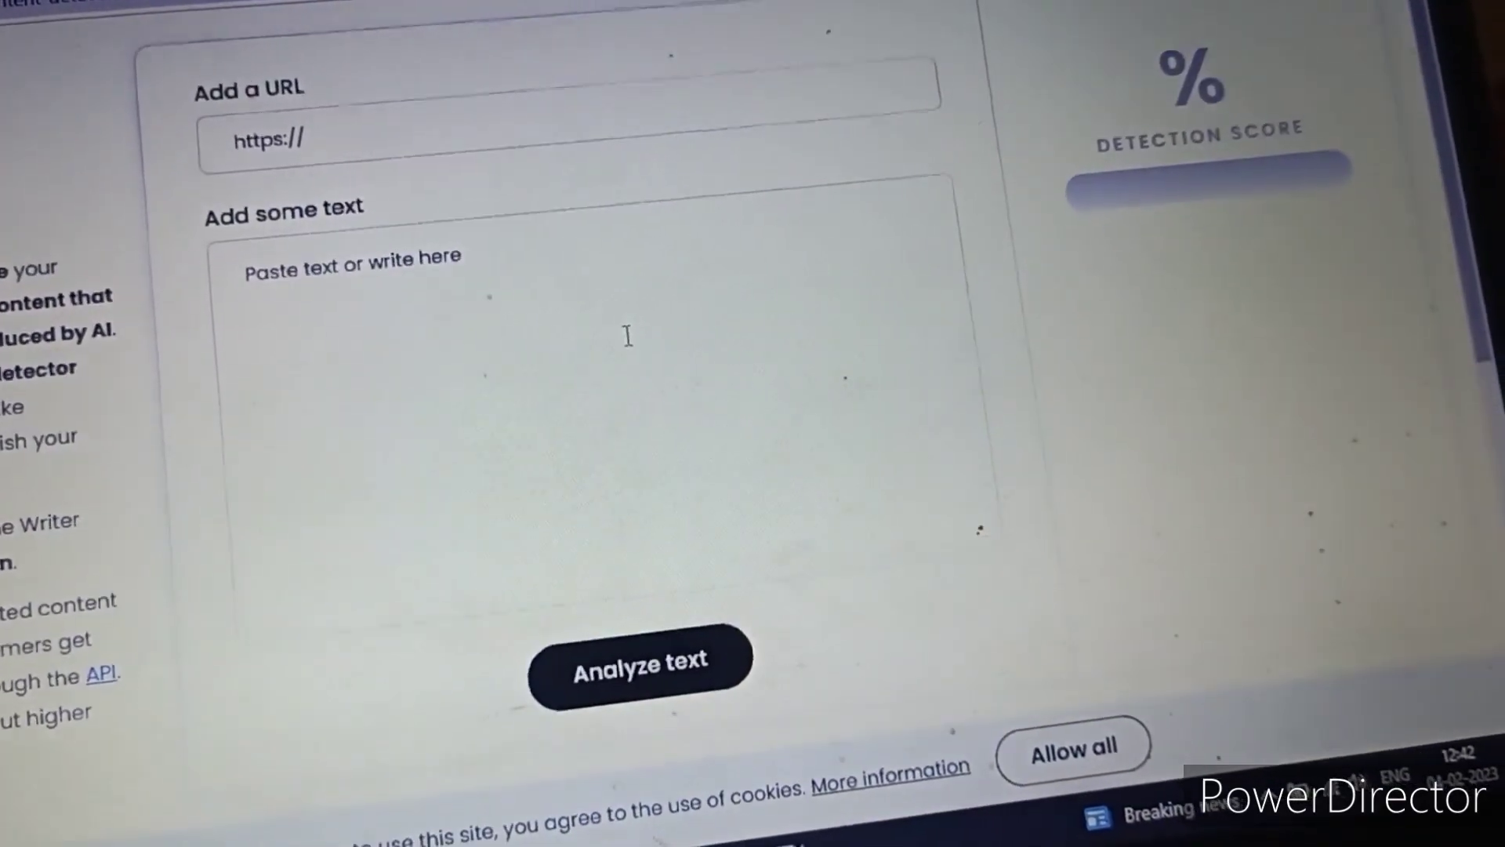
- Paste the Bigg Boss article into the detector and delete its final paragraph to fit 1500 characters
left_click(611, 341)
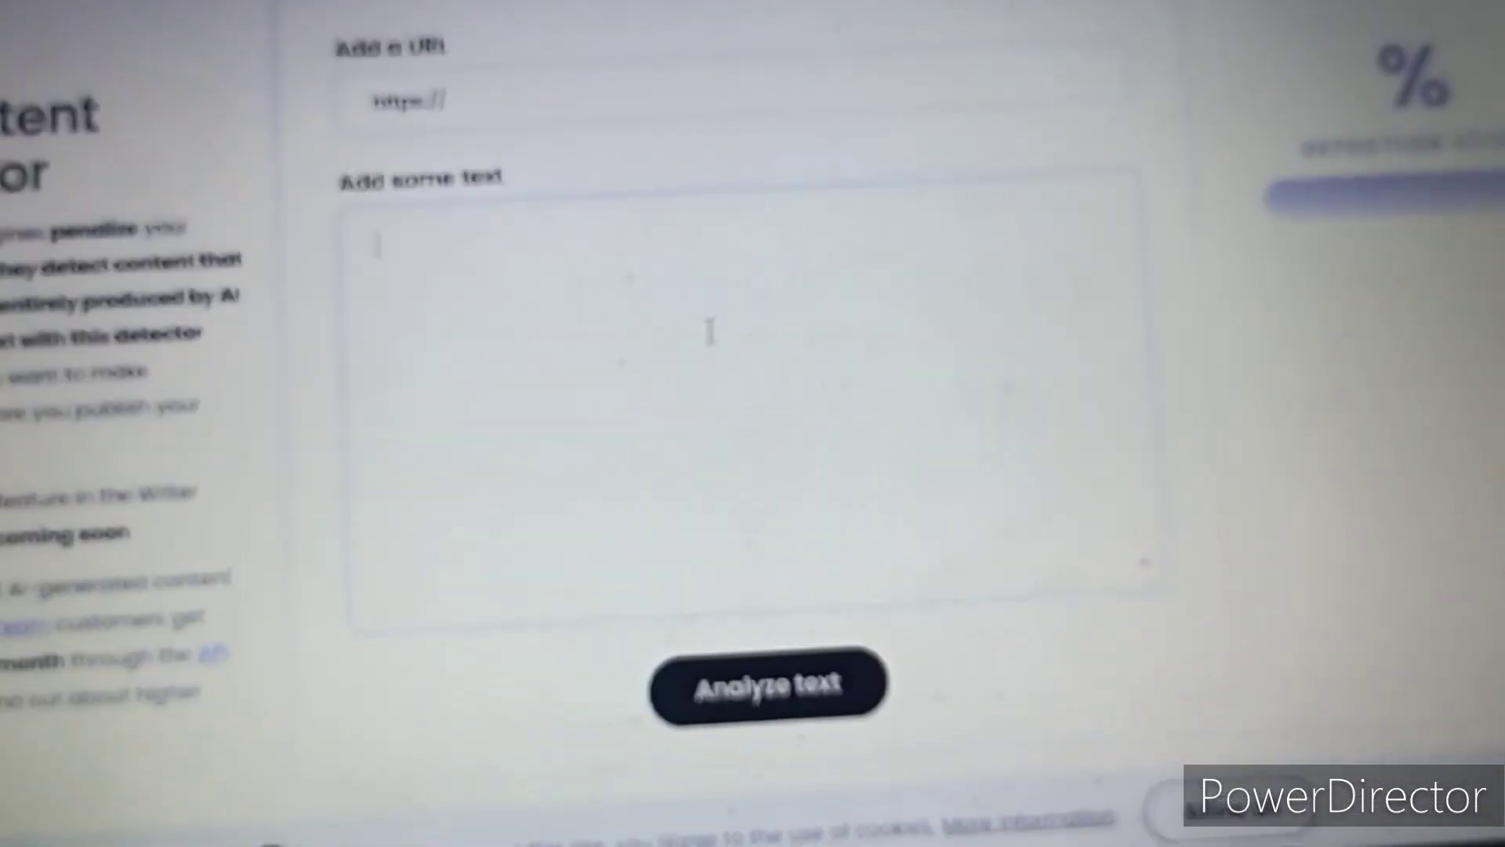
key("ctrl+v")
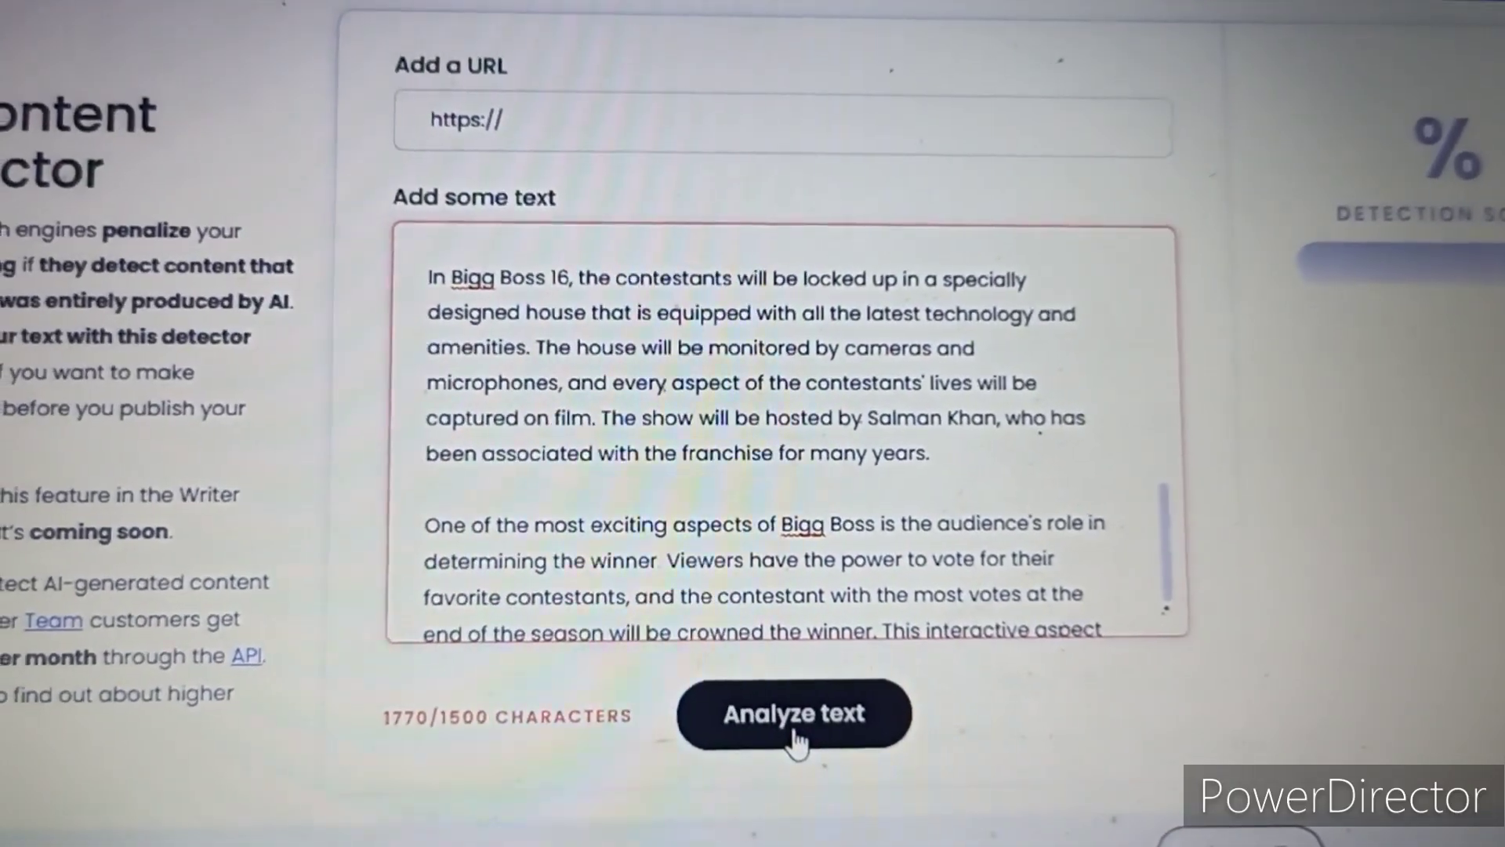
scroll(879, 527, "down", 1)
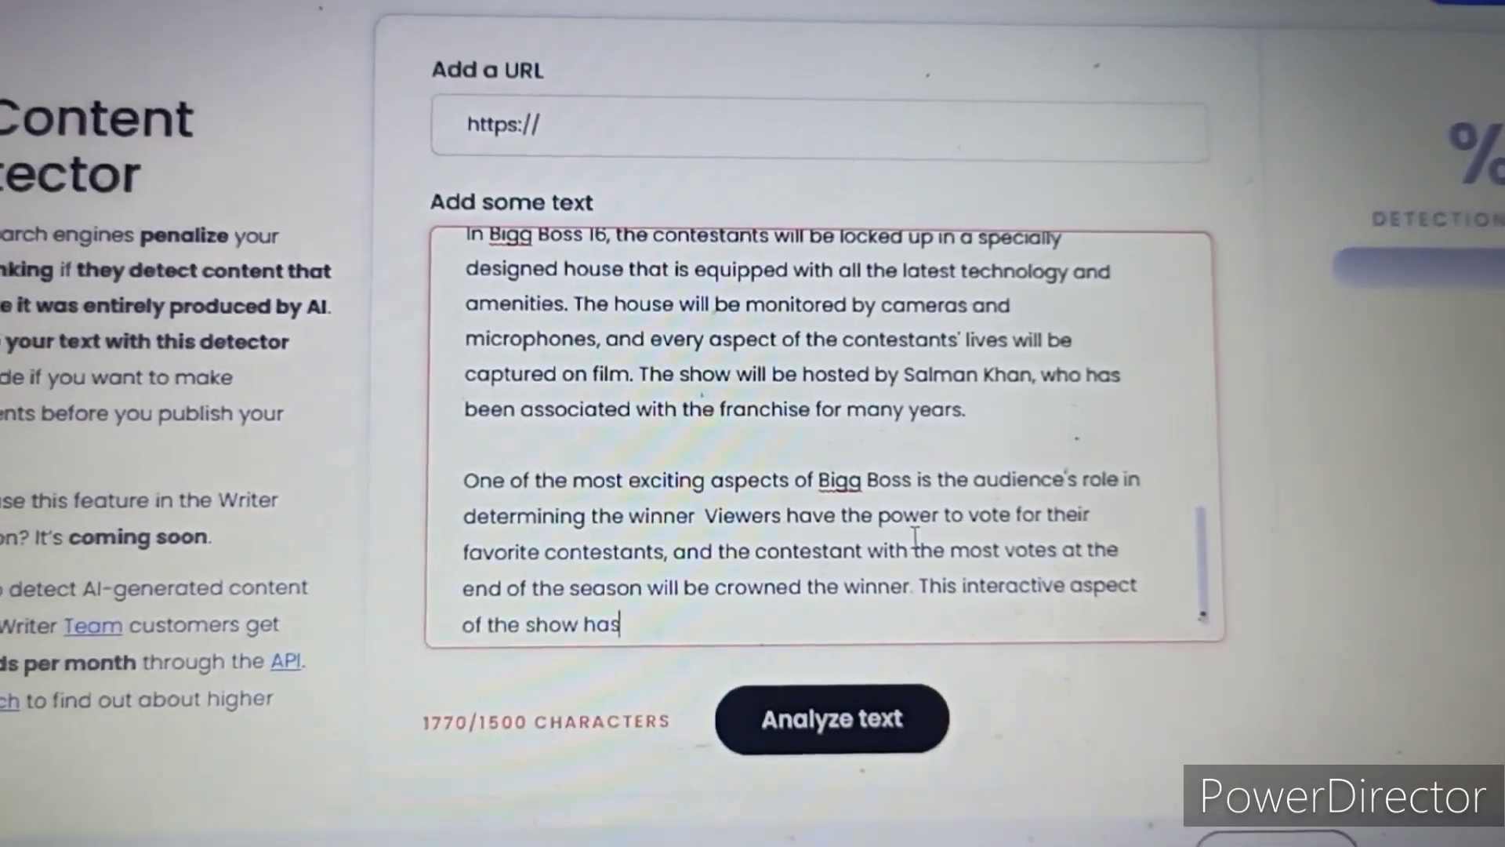
left_click_drag(635, 611, 432, 440)
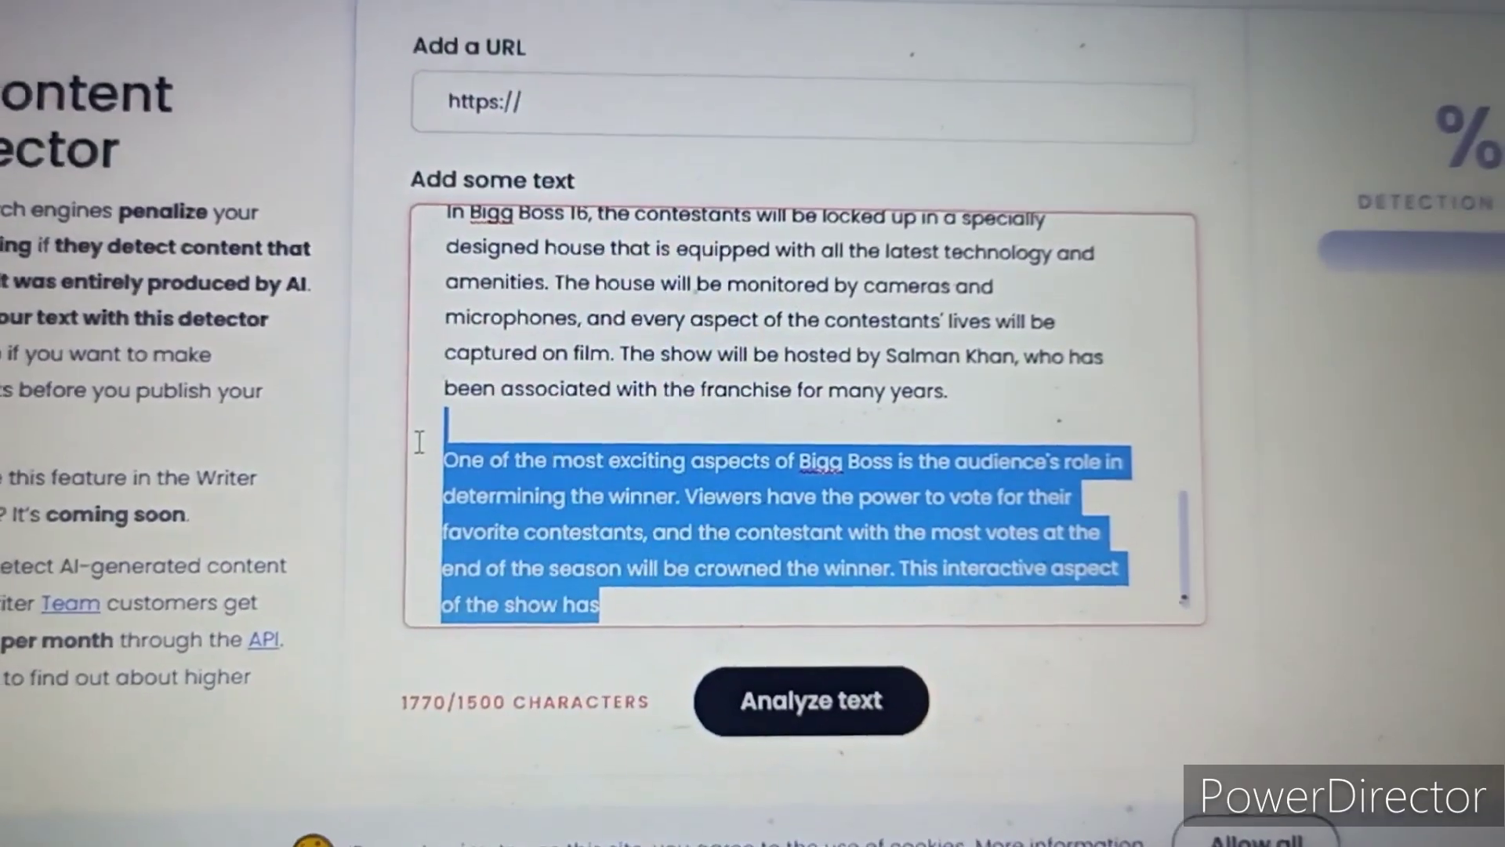
key("Delete")
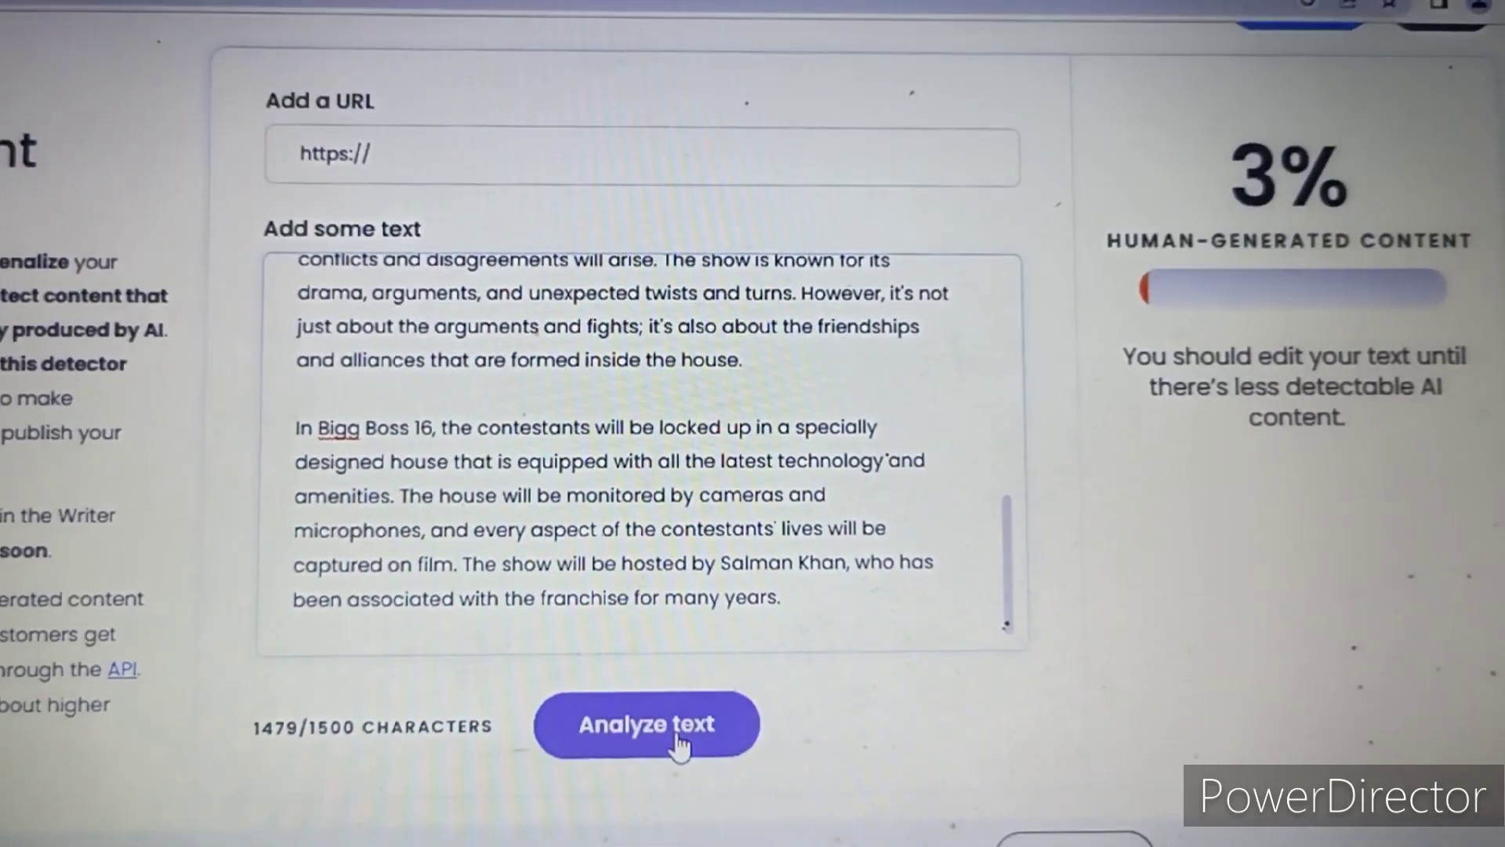
- Analyze the trimmed article, which scores 3% human-generated content
left_click(694, 747)
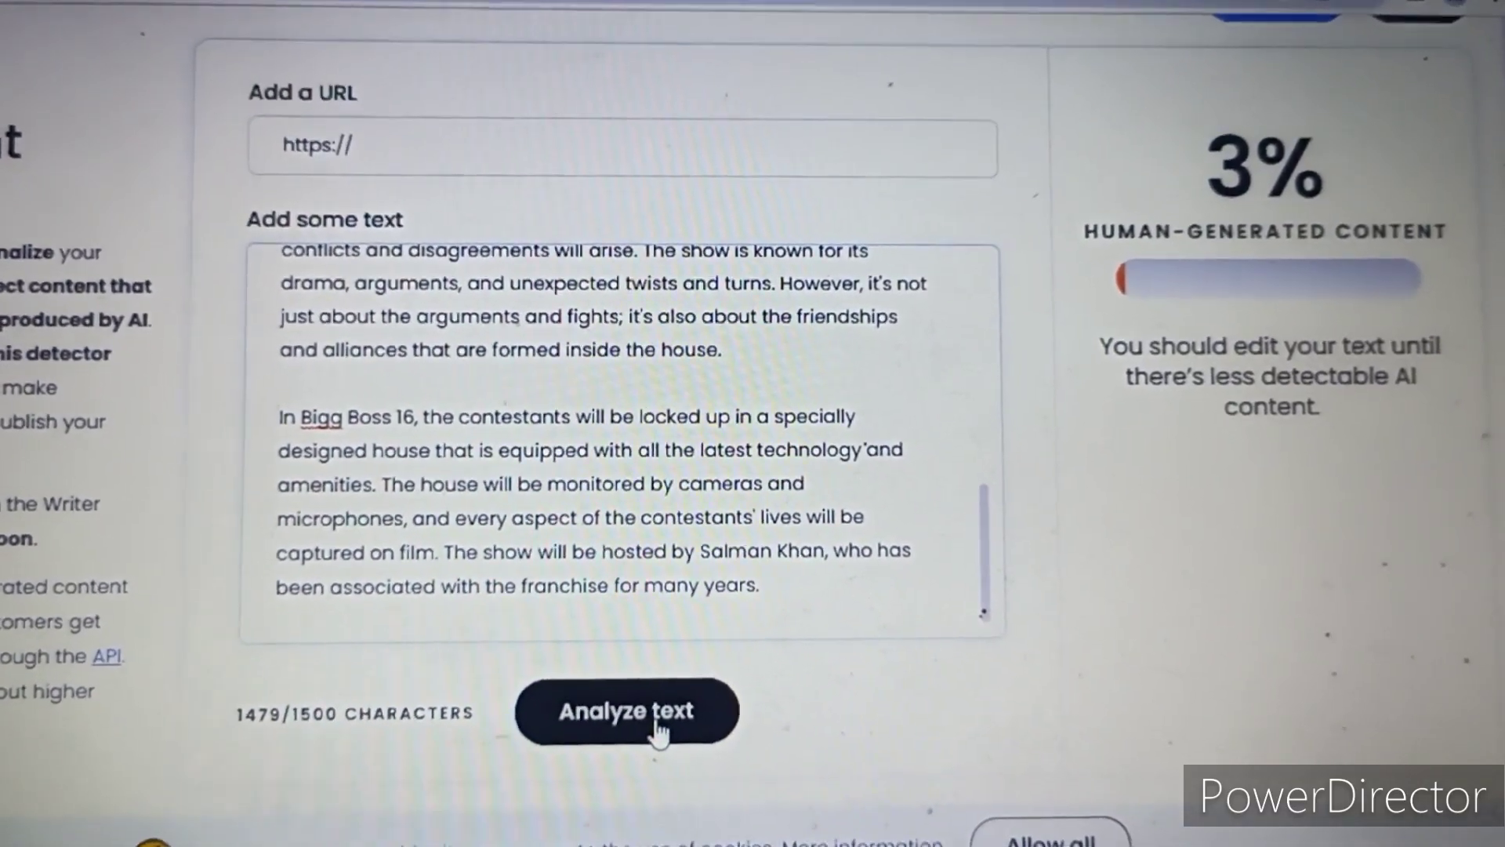